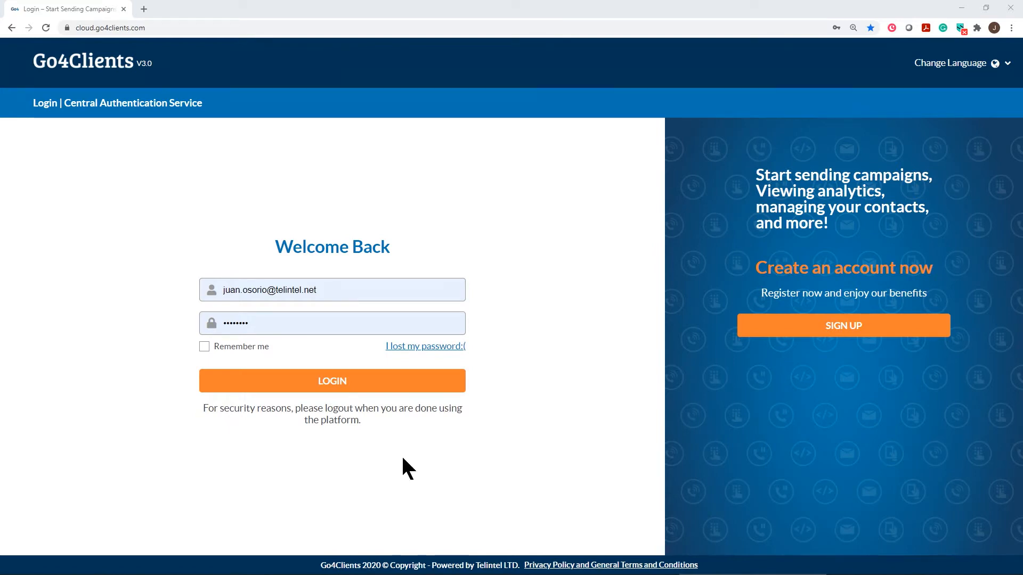
# Sign in to Go4Clients and open the SMS menu in the top navigation bar.
pyautogui.click(319, 383)
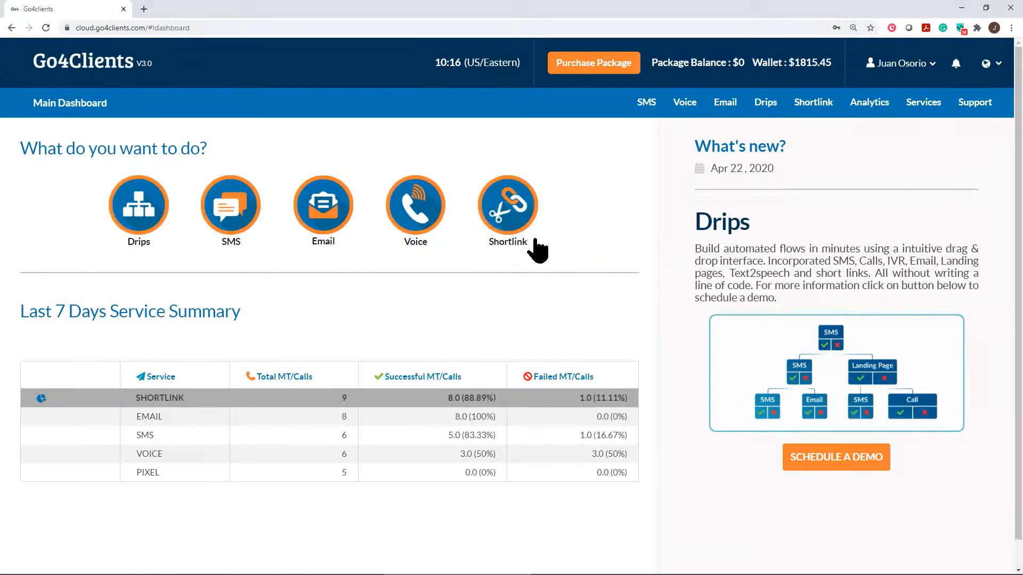
pyautogui.click(648, 103)
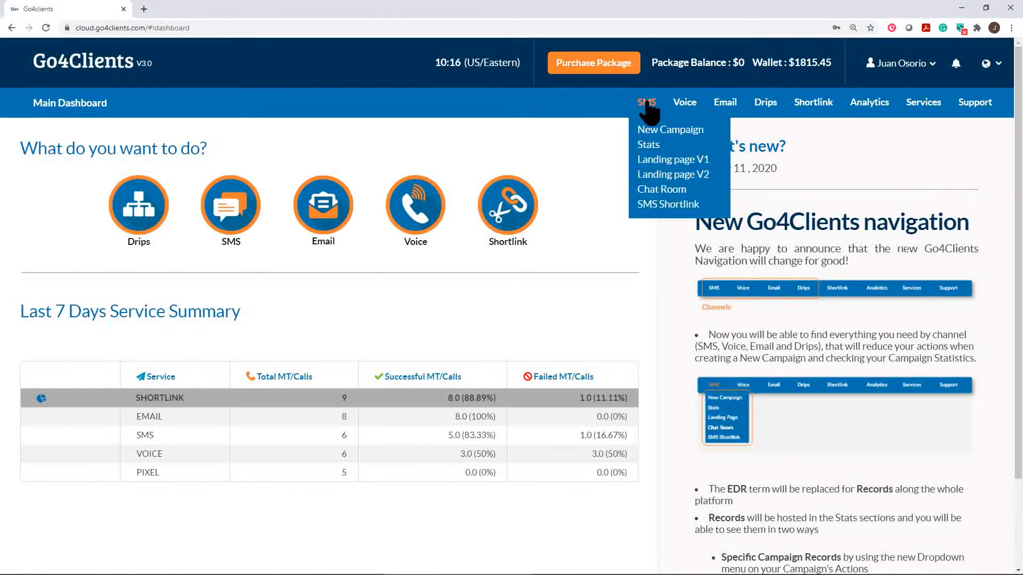
# Open Landing page V2 and browse the Most Used Go4 Templates down to Lead Generation 3.
pyautogui.click(667, 176)
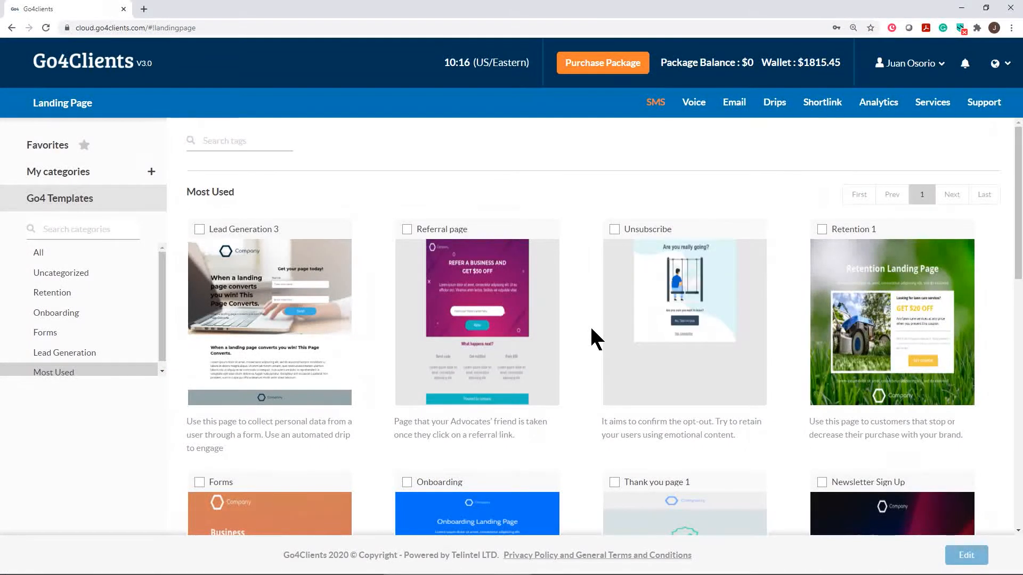
pyautogui.scroll(-2, 591, 329)
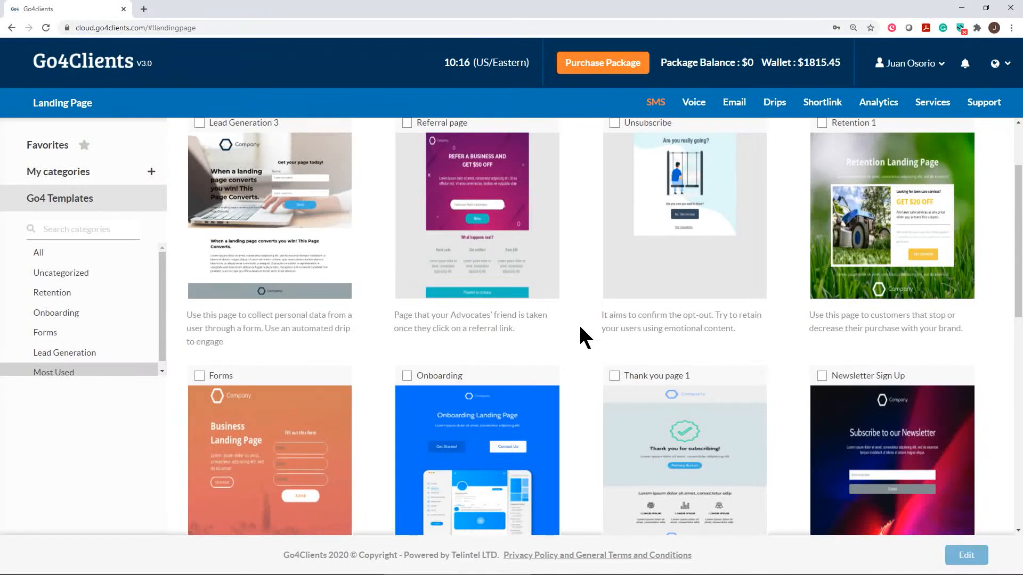
pyautogui.scroll(-2, 572, 337)
pyautogui.scroll(-4, 586, 328)
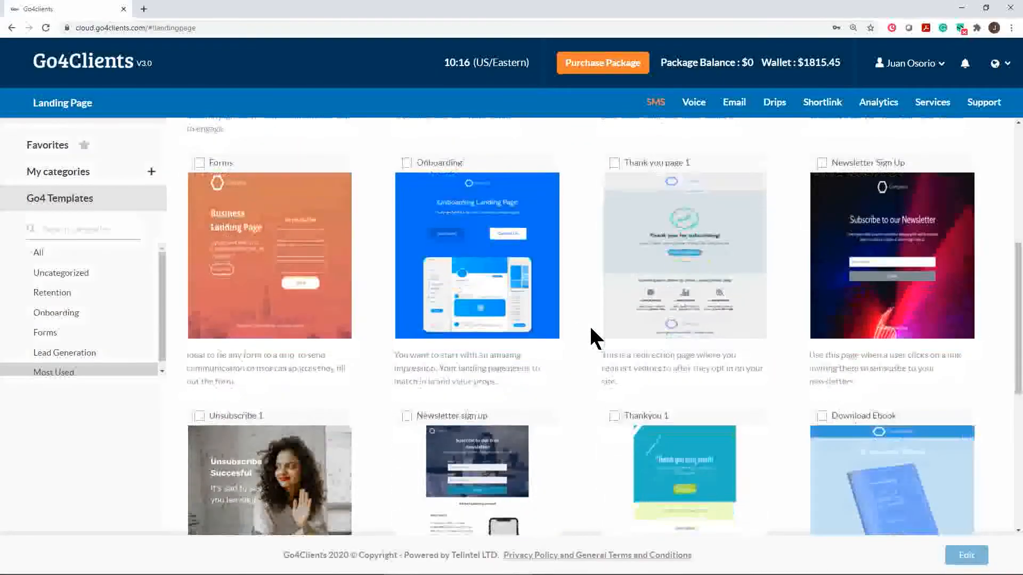
pyautogui.scroll(8, 591, 336)
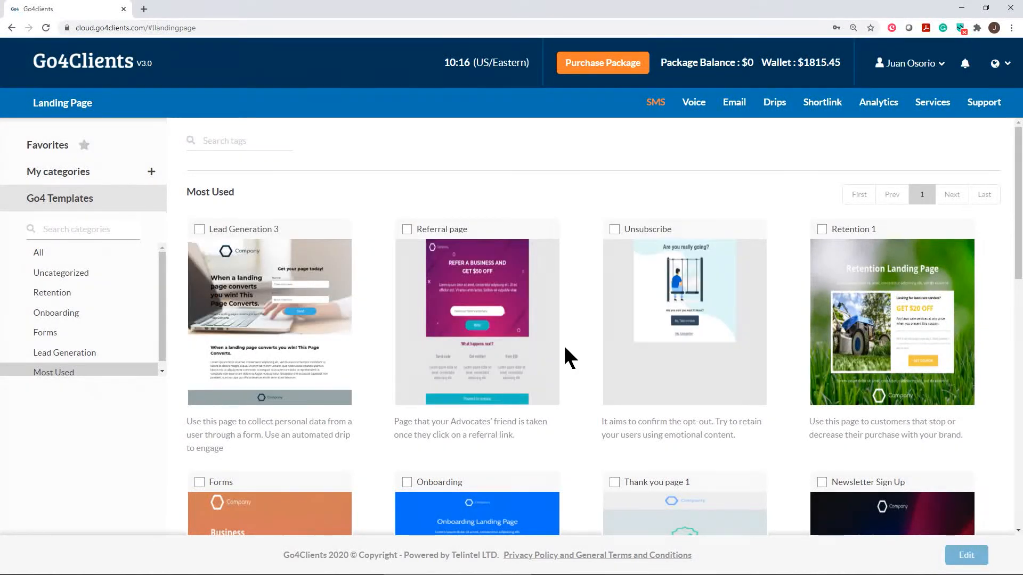
pyautogui.moveTo(240, 277)
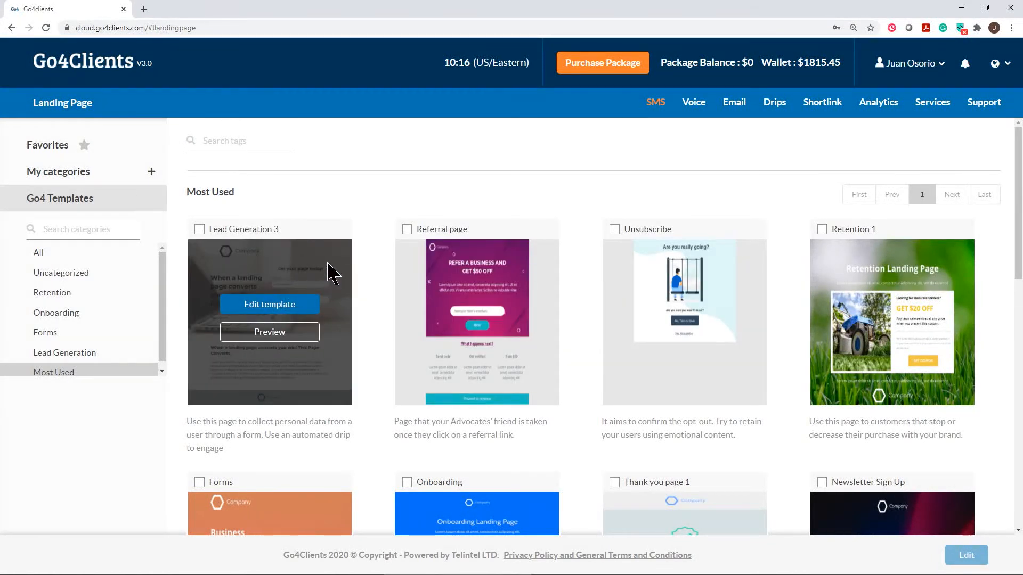
pyautogui.scroll(-1, 330, 272)
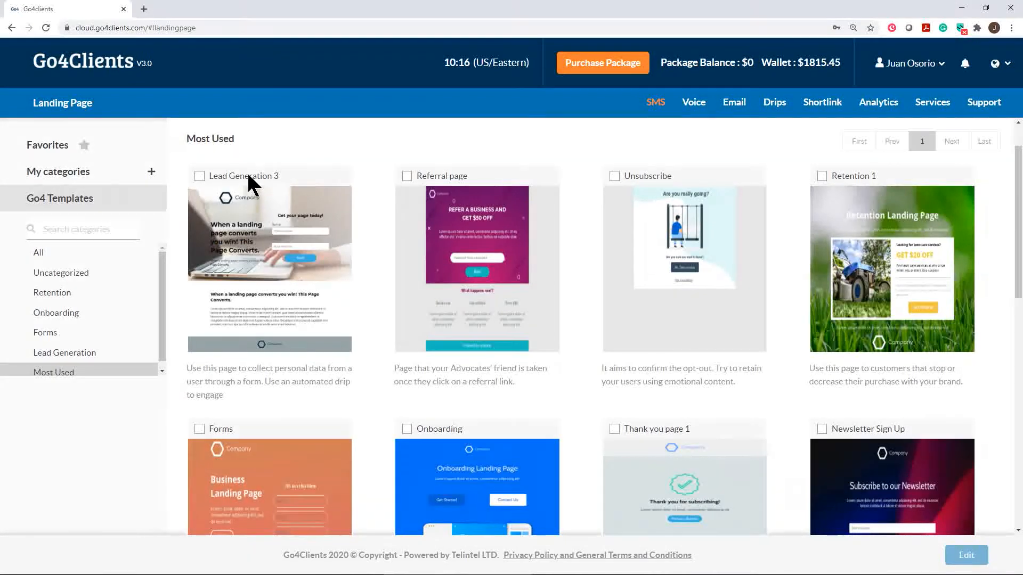
pyautogui.moveTo(287, 259)
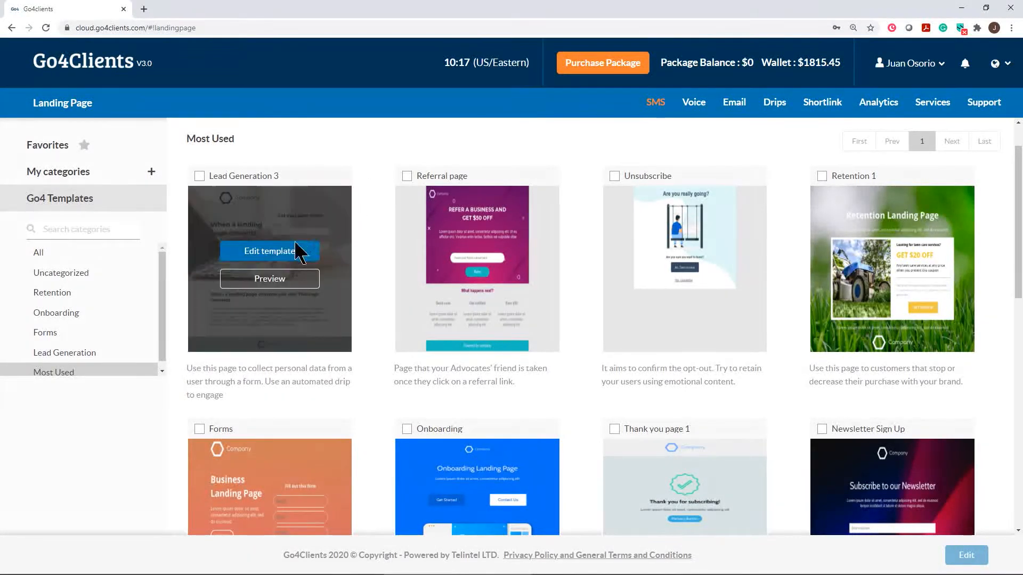
# Edit the Lead Generation 3 template and open the ROW settings of its hero row.
pyautogui.click(259, 256)
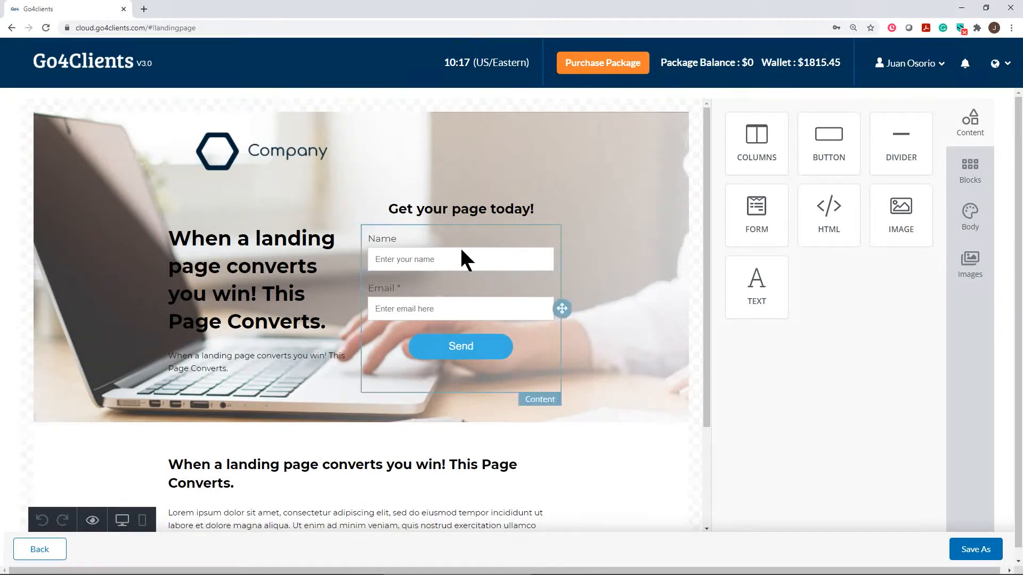
pyautogui.click(626, 202)
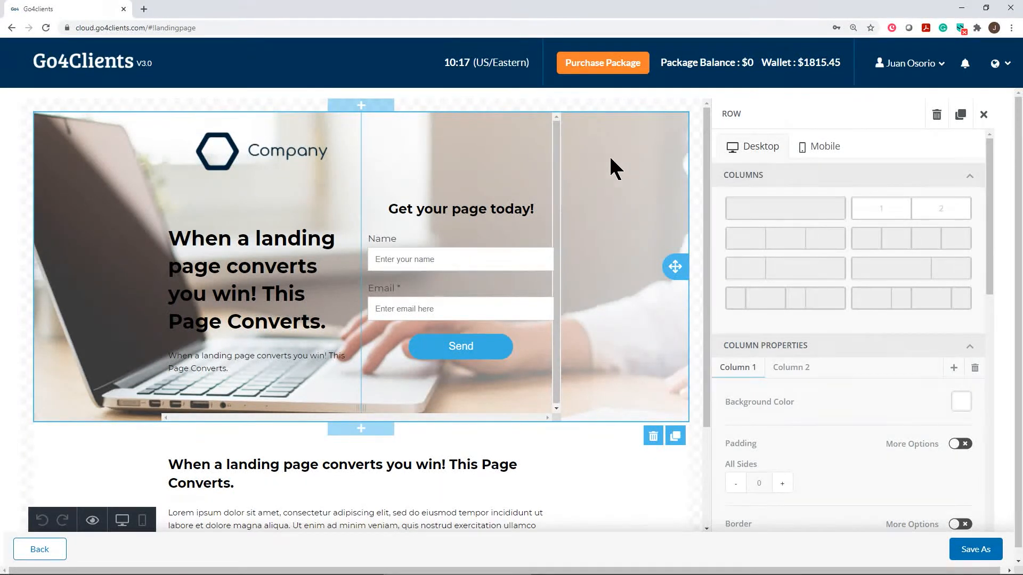
pyautogui.click(825, 150)
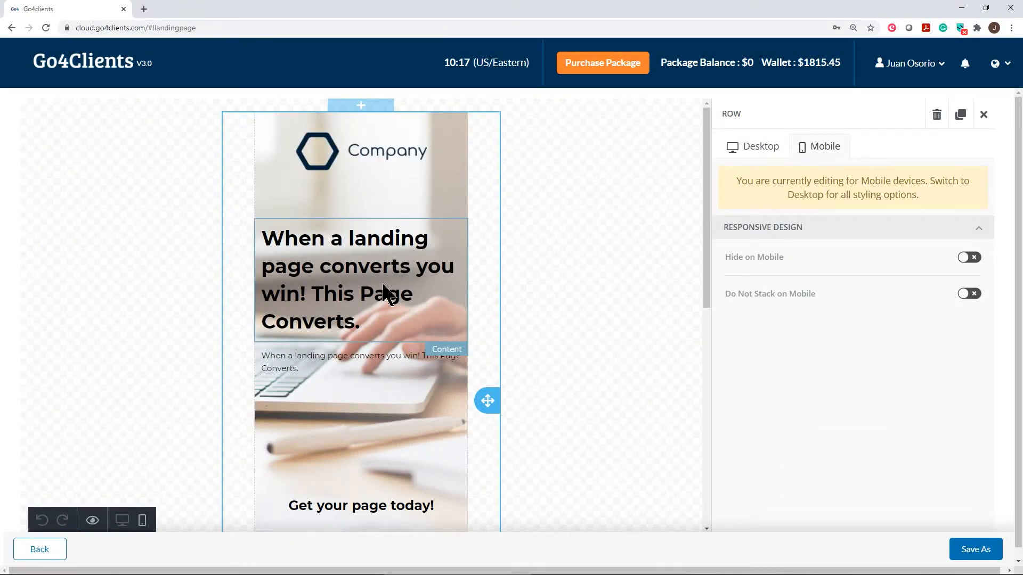
pyautogui.scroll(-3, 381, 288)
pyautogui.scroll(-2, 381, 285)
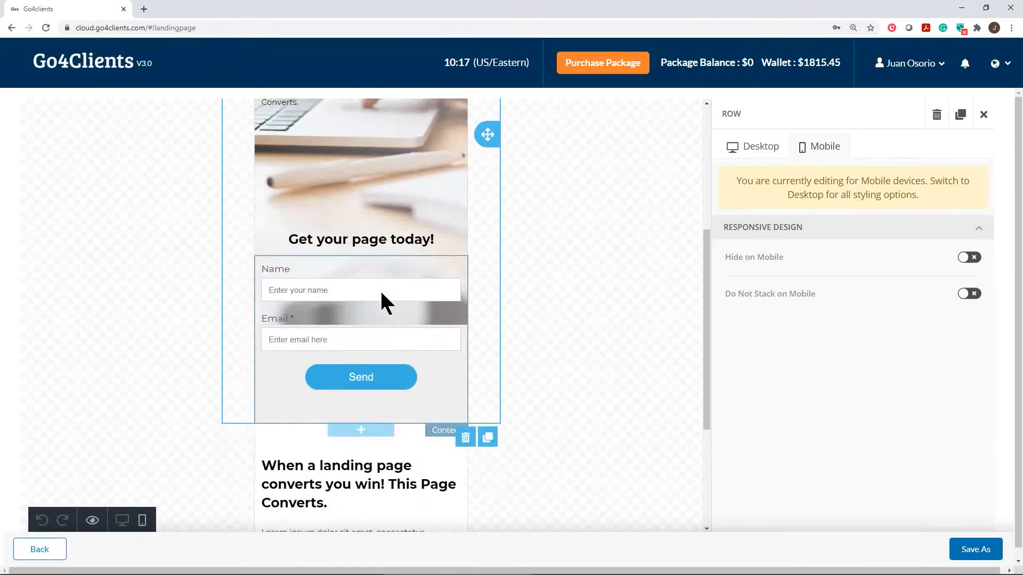
pyautogui.scroll(4, 379, 289)
pyautogui.click(771, 152)
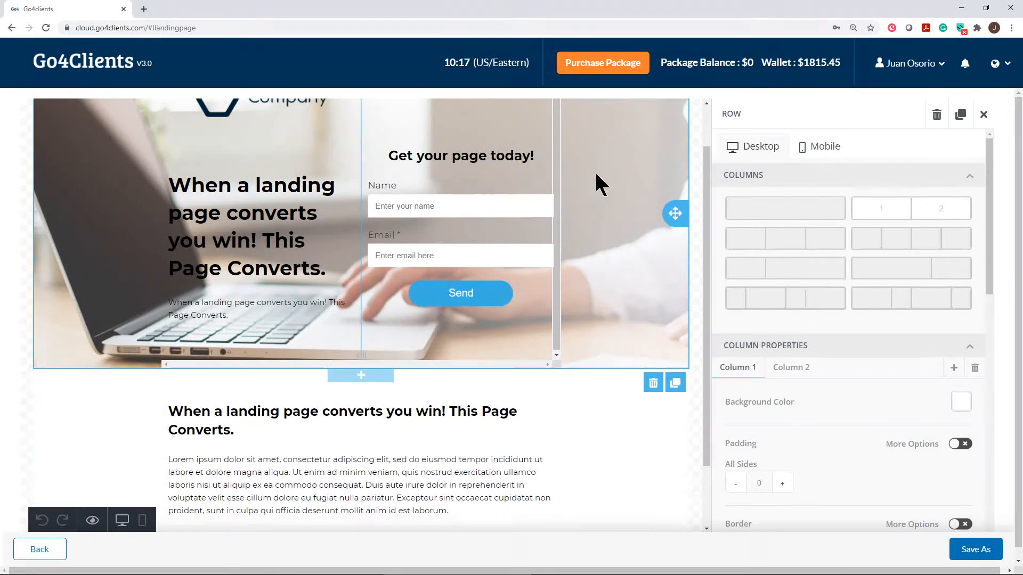
pyautogui.scroll(1, 613, 245)
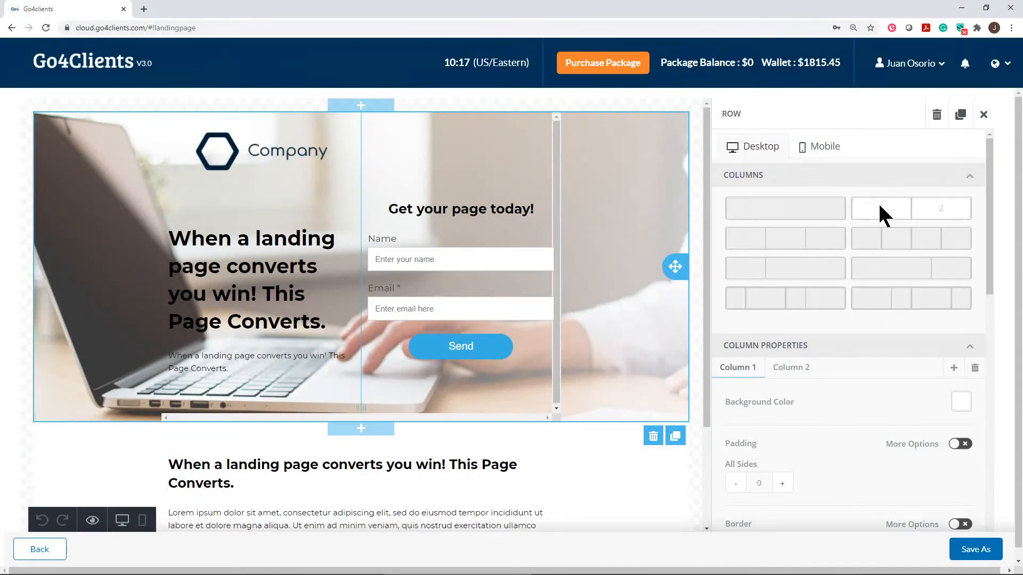
pyautogui.click(610, 455)
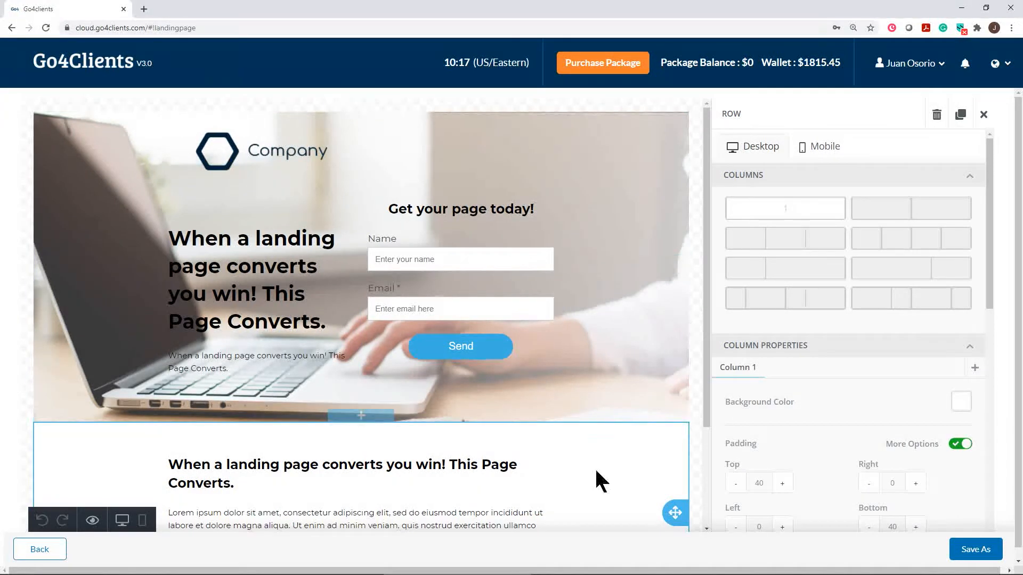
pyautogui.scroll(-2, 592, 467)
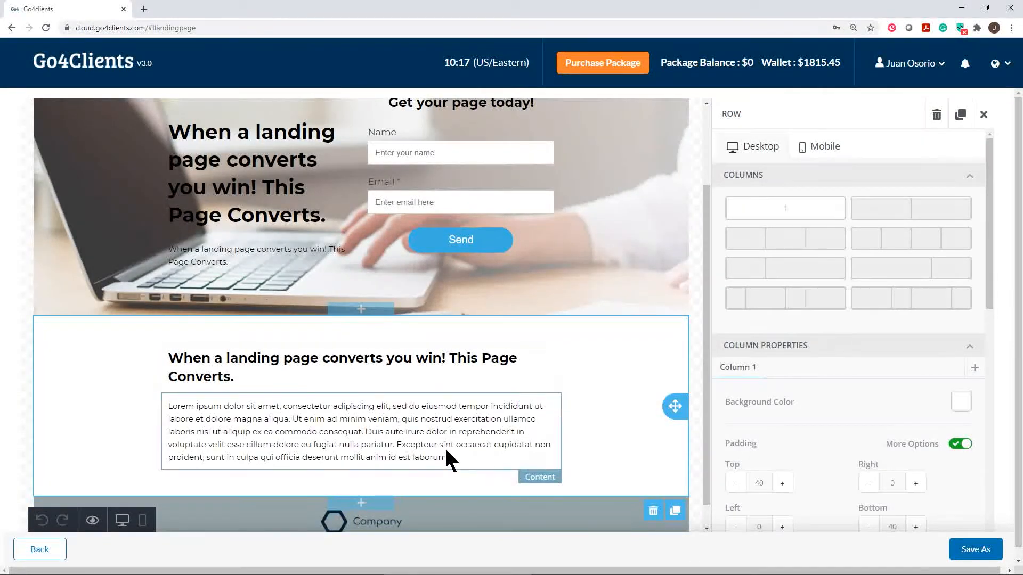
pyautogui.scroll(2, 612, 337)
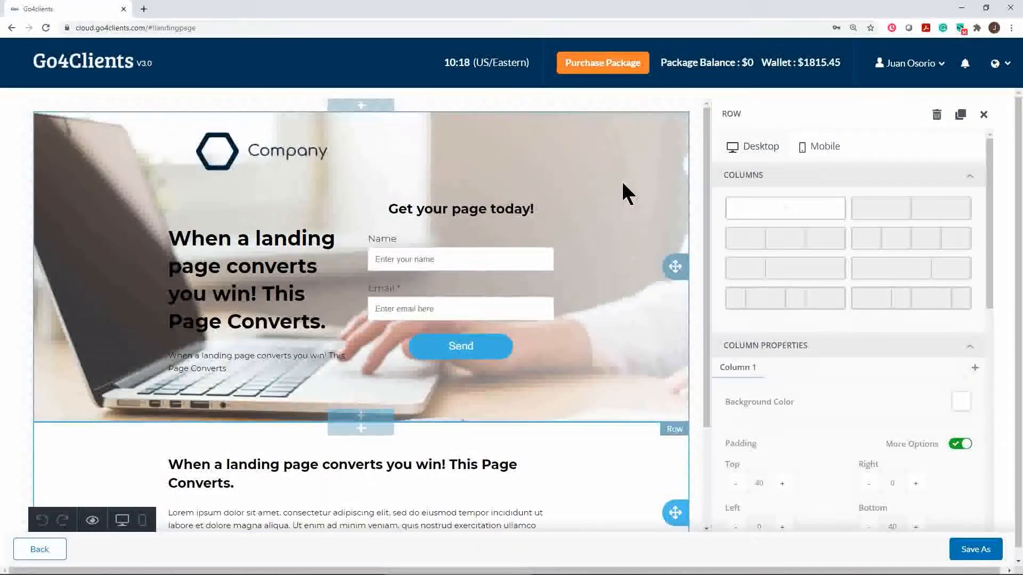
pyautogui.click(595, 342)
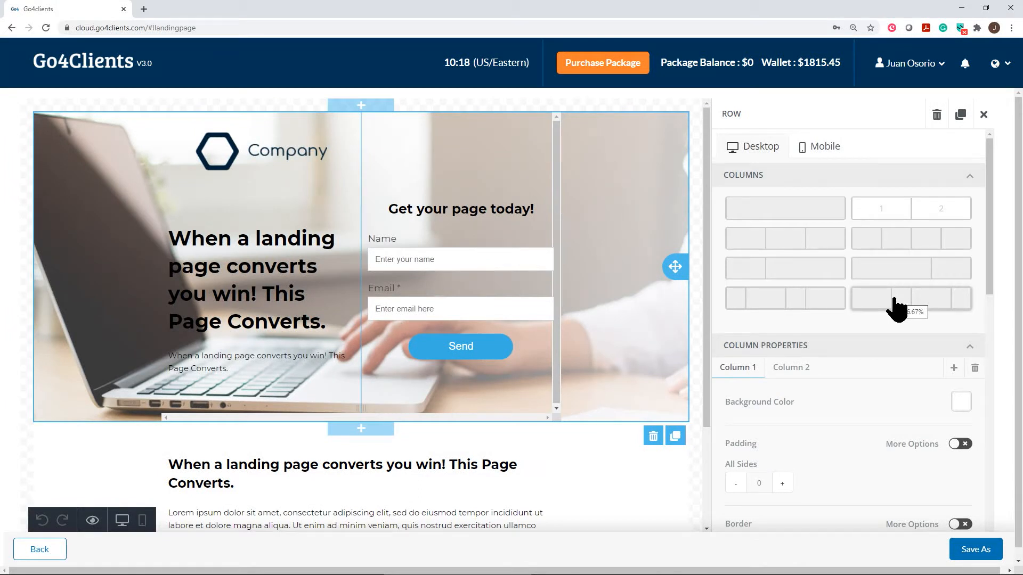
# Upload Go4 Logo New Small in place of the hero's Company placeholder logo.
pyautogui.click(264, 154)
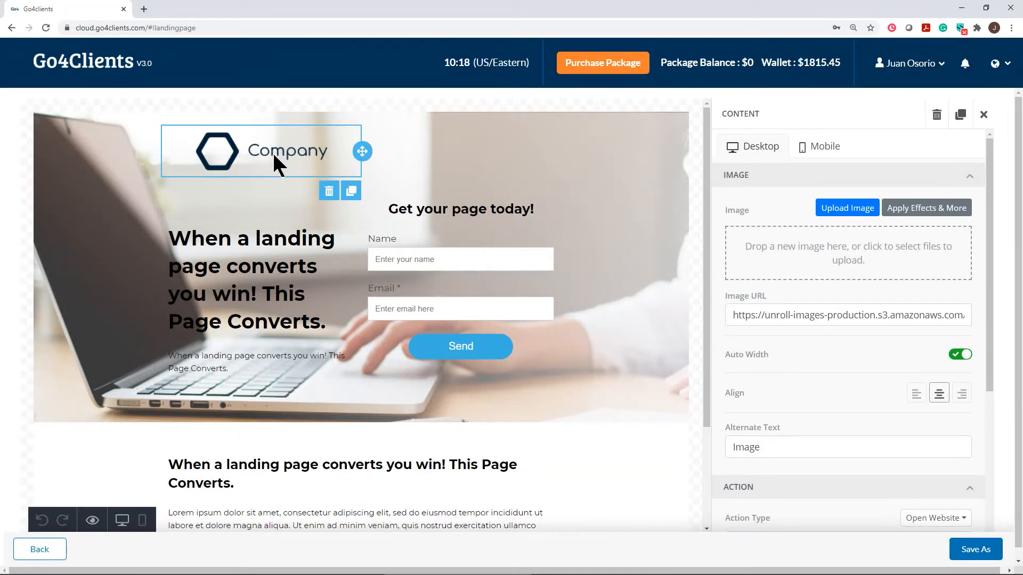
pyautogui.click(854, 216)
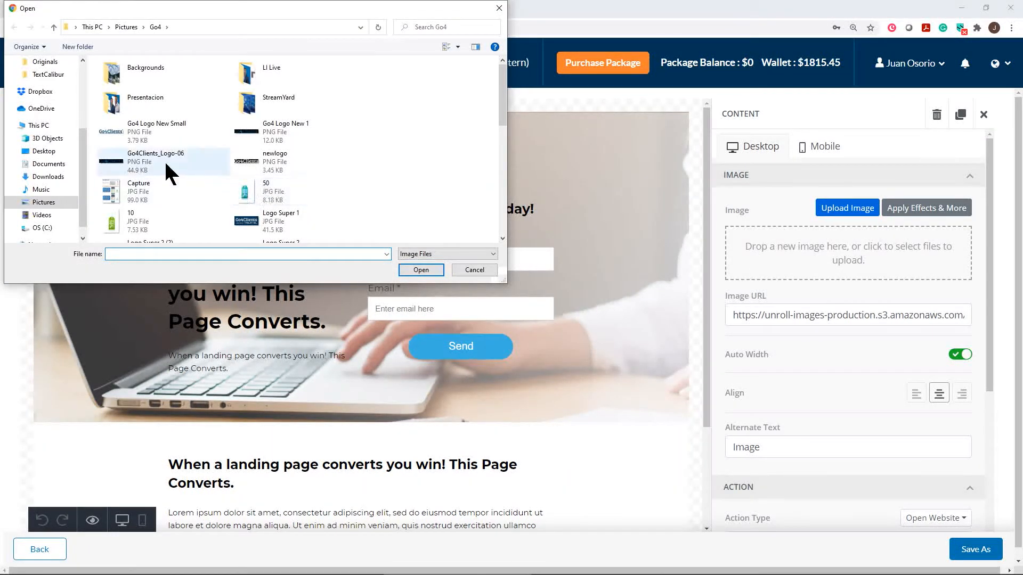
pyautogui.doubleClick(107, 129)
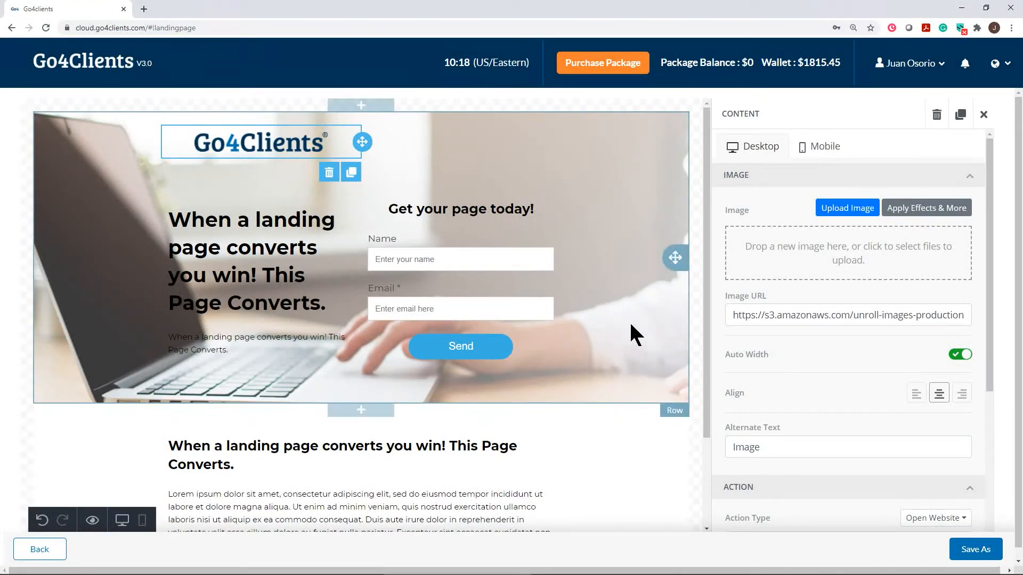
pyautogui.click(575, 436)
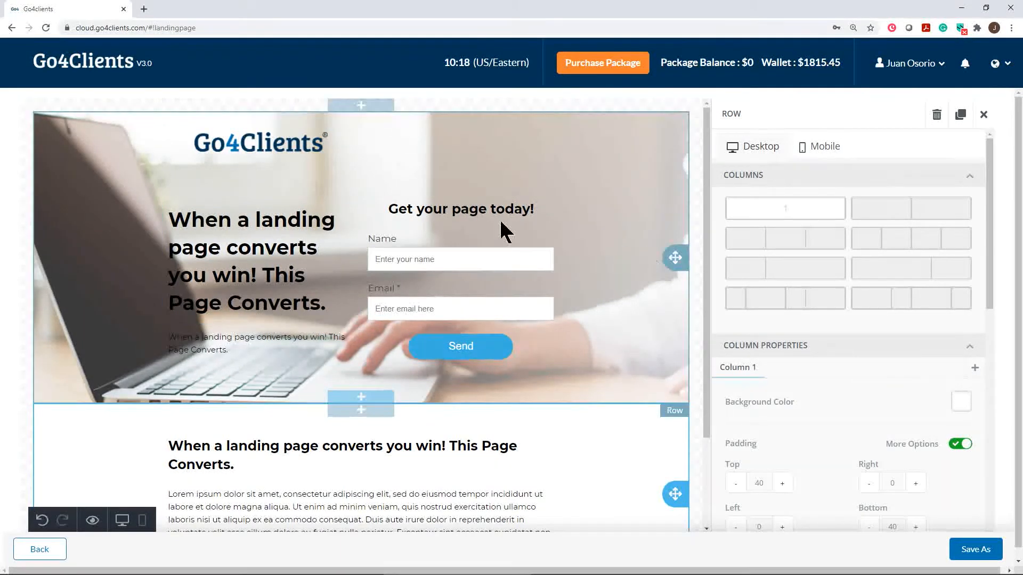
# Make the small hero subheading bold at 14px.
pyautogui.click(272, 255)
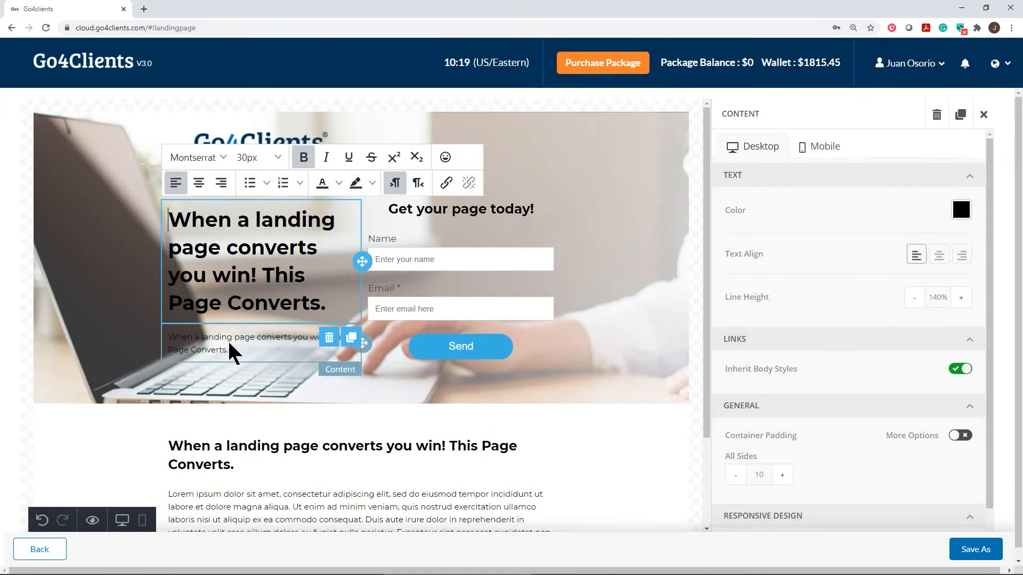
pyautogui.click(235, 359)
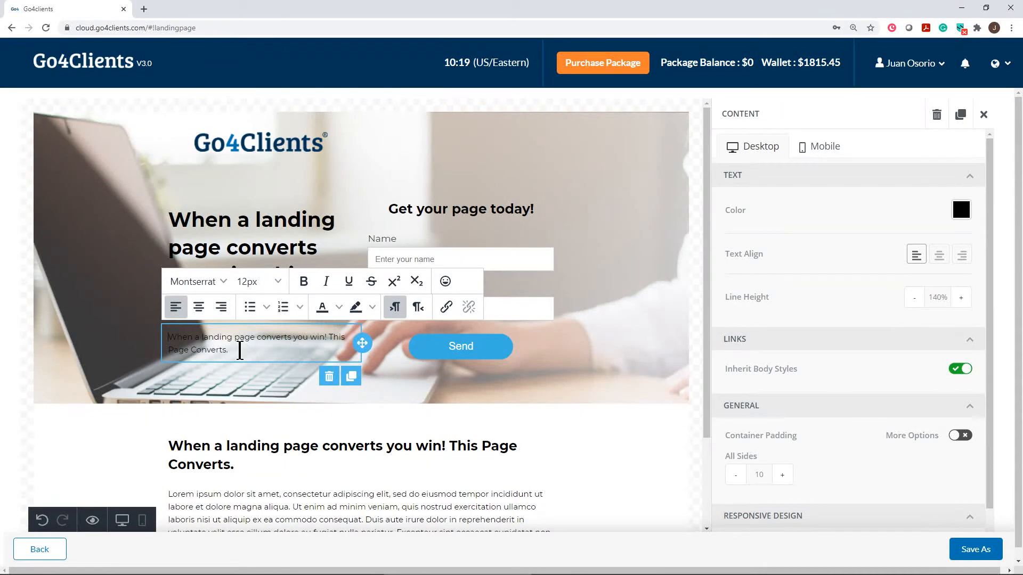
pyautogui.moveTo(231, 352); pyautogui.dragTo(176, 340)
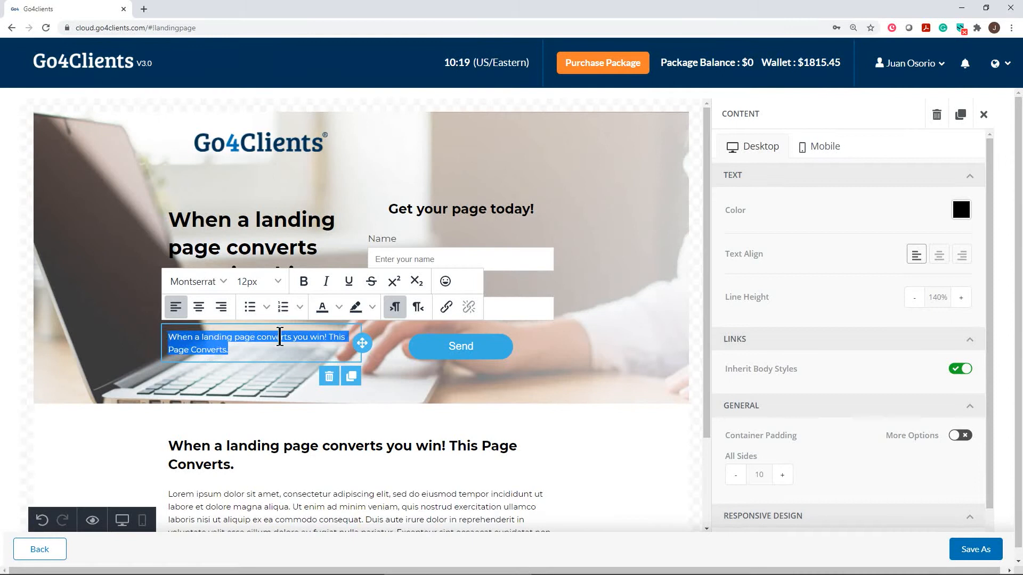
pyautogui.click(303, 282)
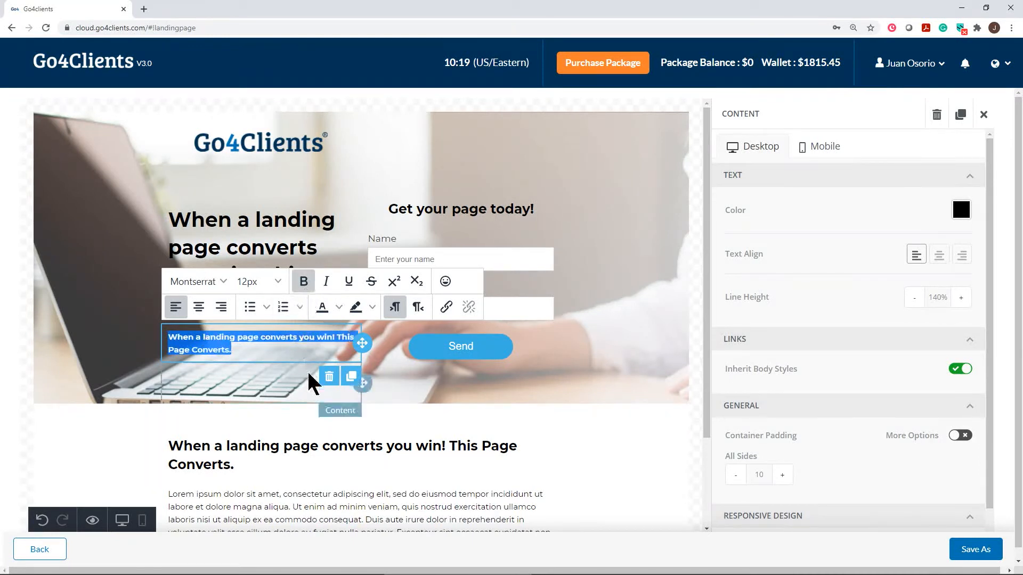
pyautogui.click(279, 283)
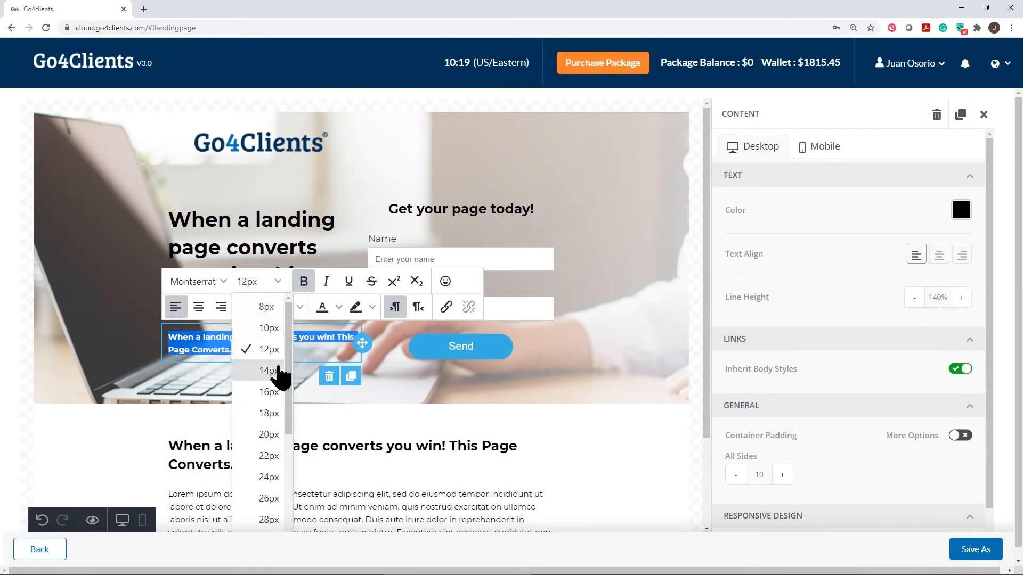
pyautogui.click(271, 372)
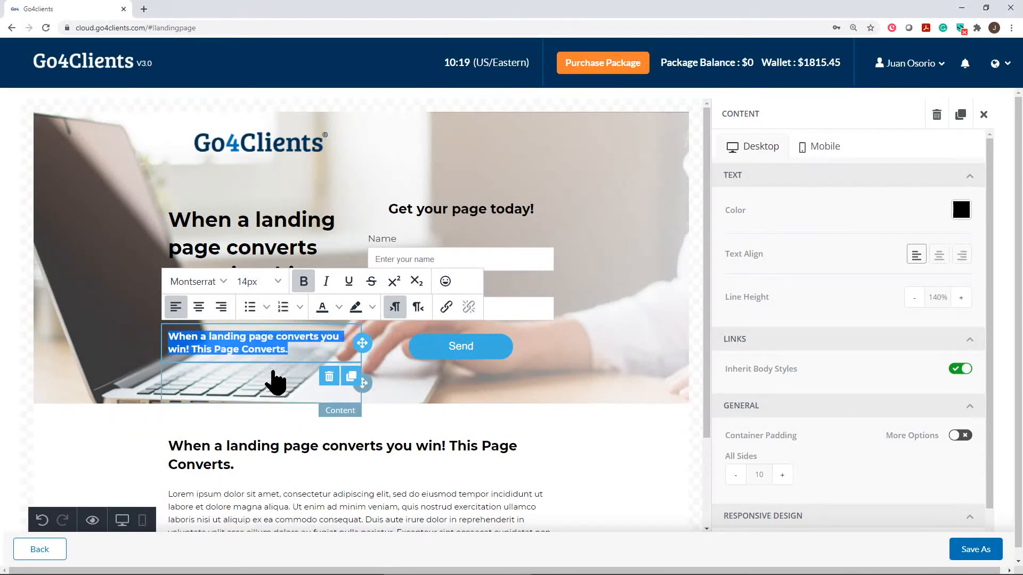
pyautogui.click(665, 328)
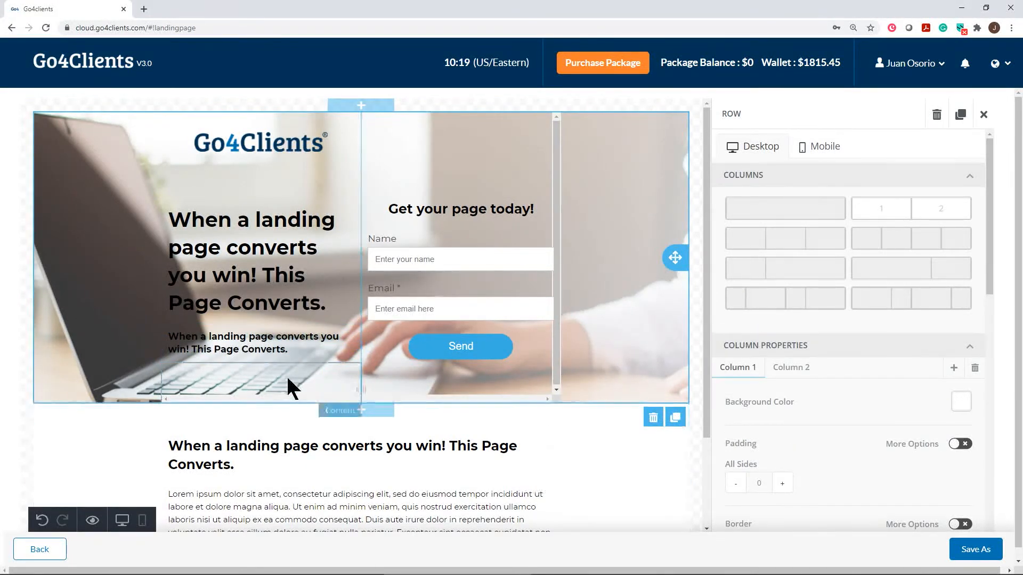
# Replace the subheading text with 'This is my first Landing Page.'.
pyautogui.click(293, 347)
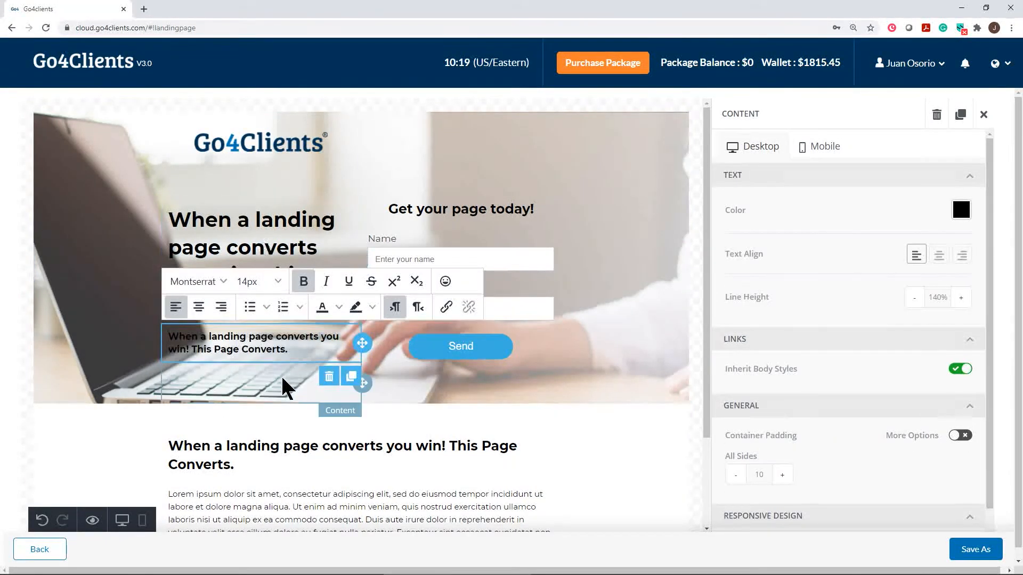
pyautogui.tripleClick(259, 346)
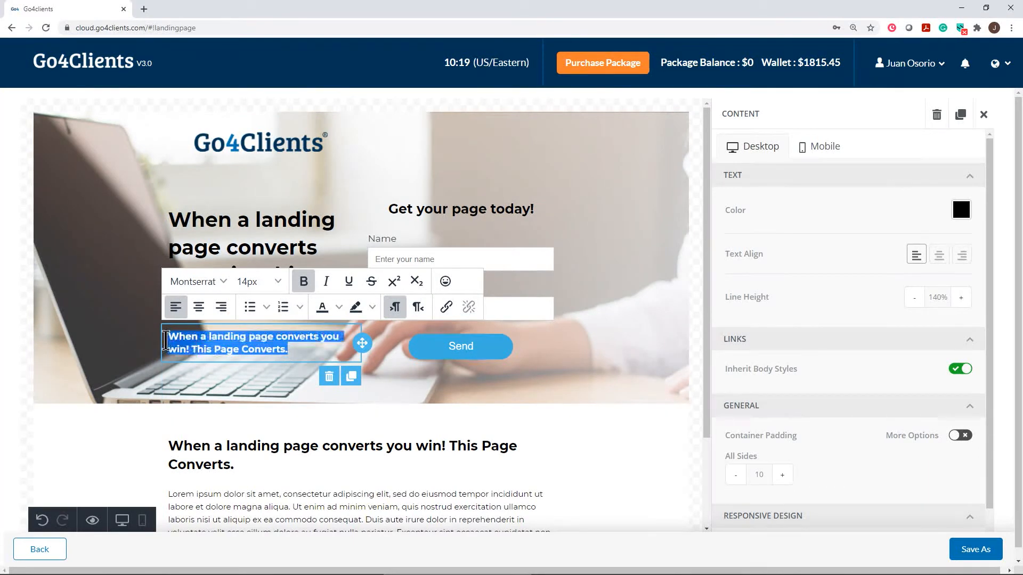
pyautogui.write('This i')
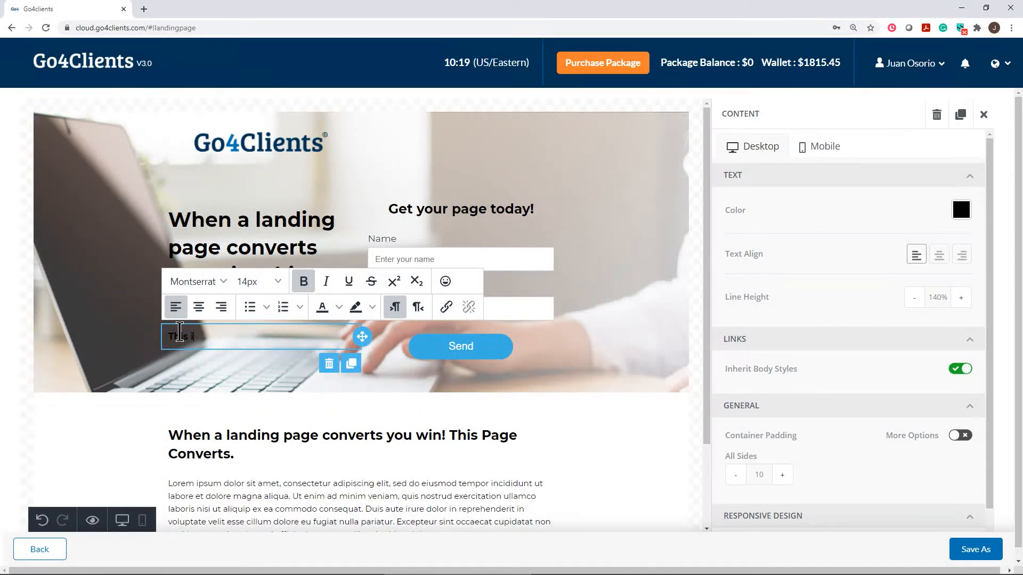
pyautogui.write('s my first Laniding Page')
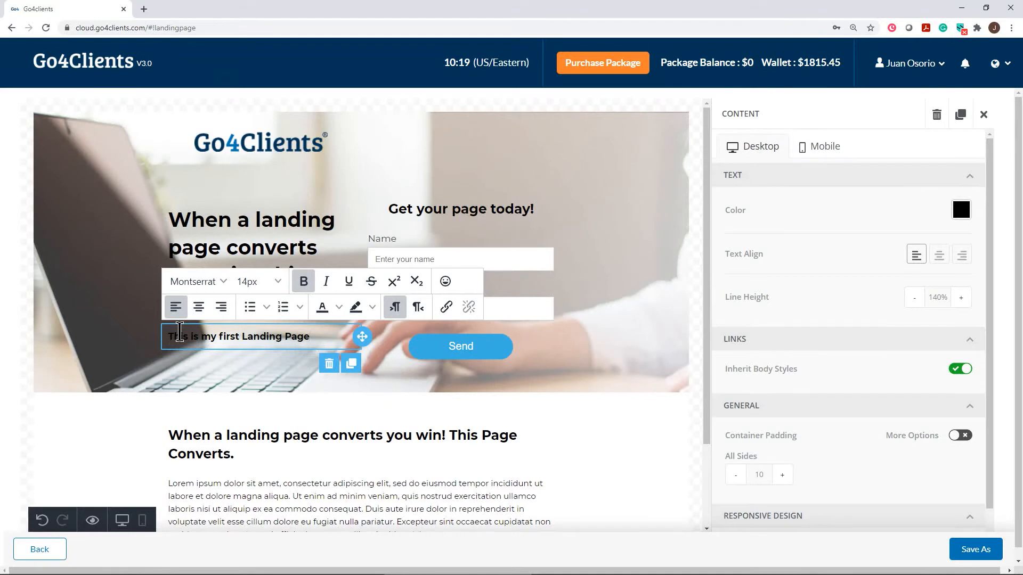
pyautogui.write('.')
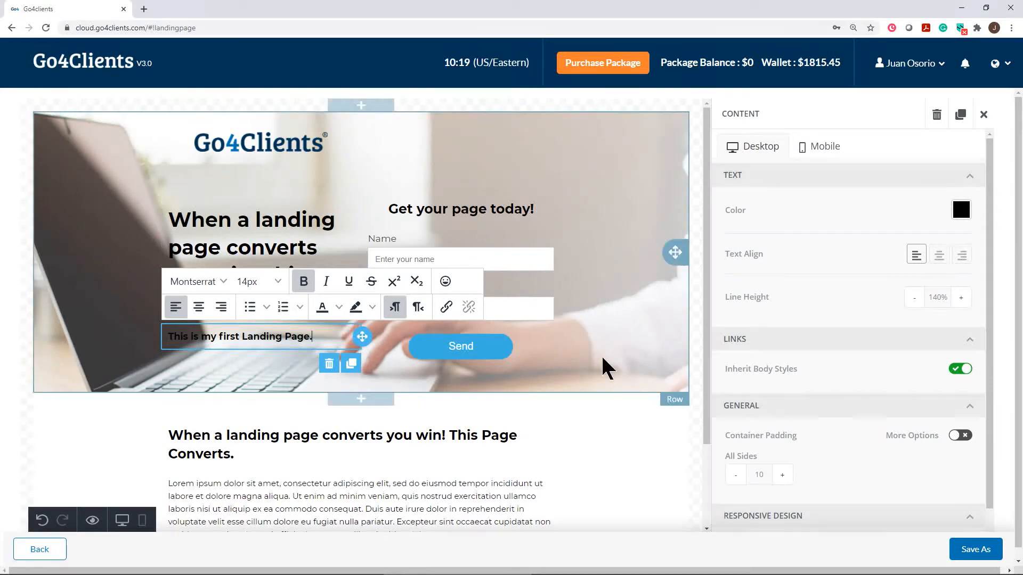
# Retype the heading above the sign-up form as 'Subscribe Now!'.
pyautogui.click(650, 338)
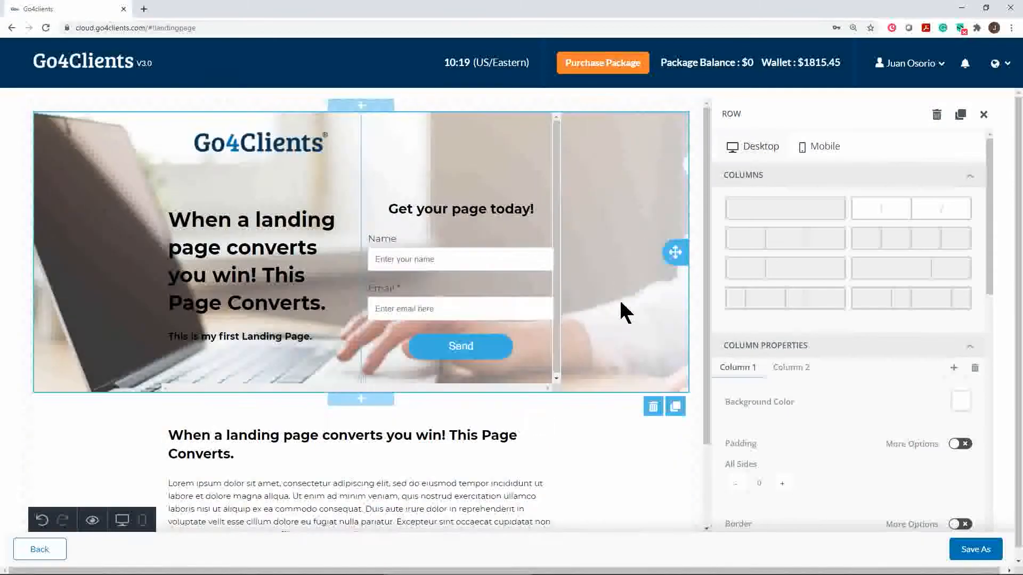
pyautogui.click(459, 211)
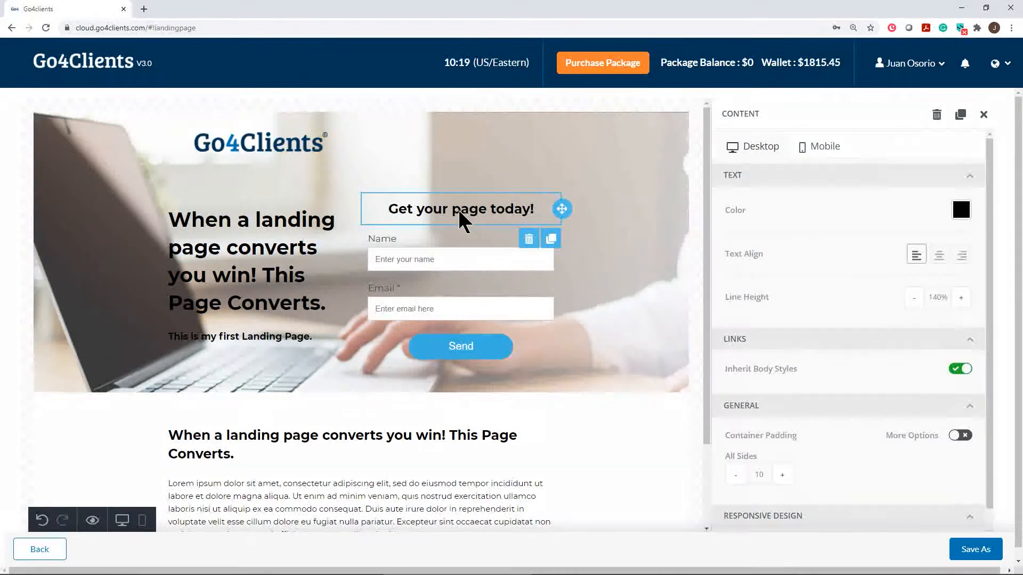
pyautogui.click(531, 209)
pyautogui.press('BackSpace')
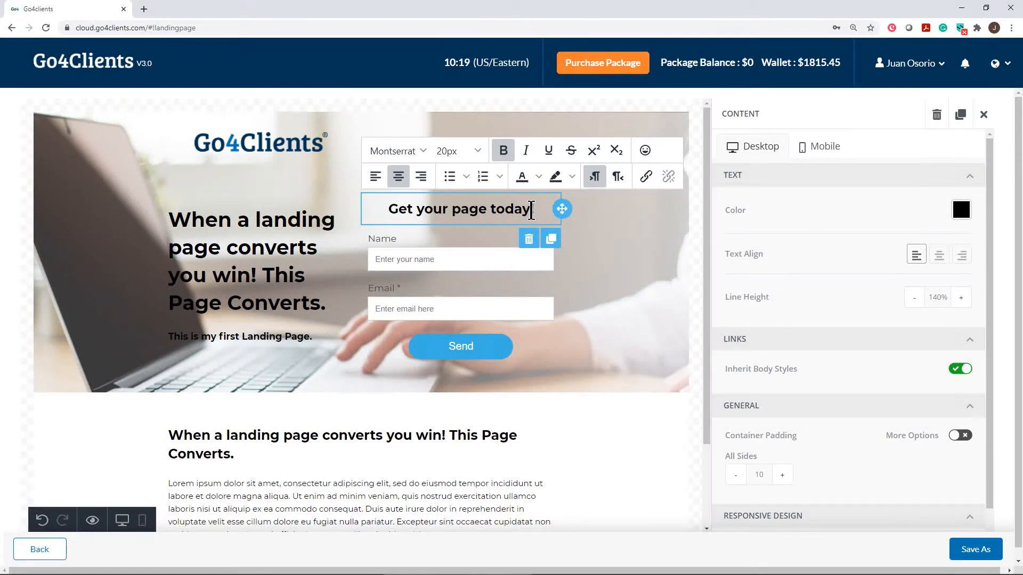
pyautogui.moveTo(531, 210); pyautogui.dragTo(399, 202)
pyautogui.write('Subscribe')
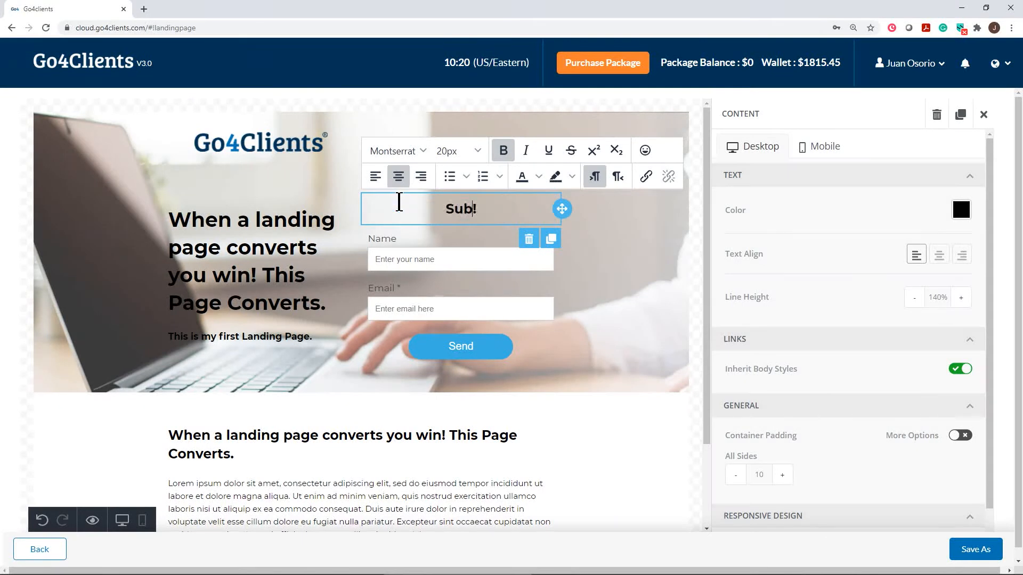
pyautogui.write(' Now')
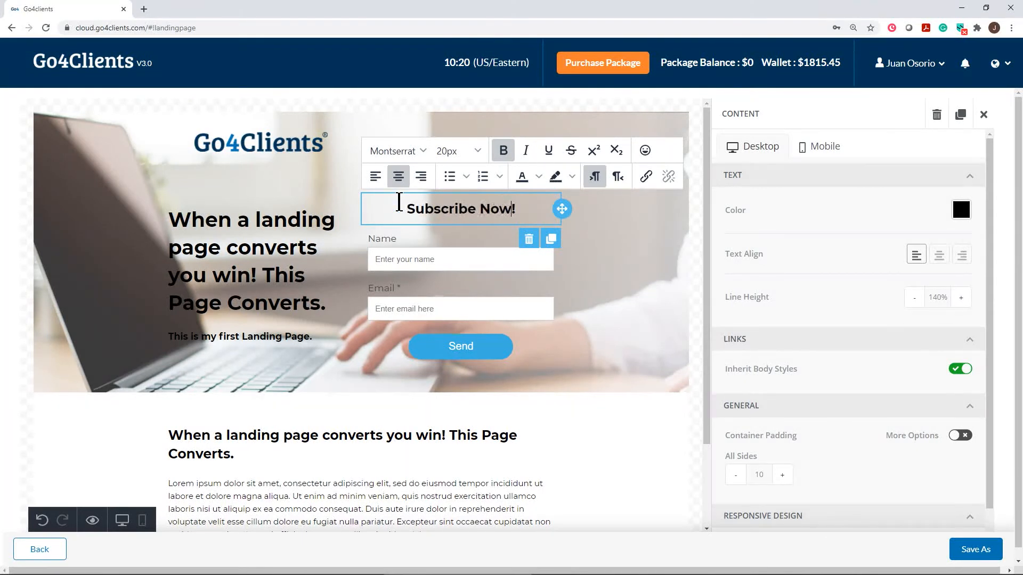
pyautogui.click(609, 320)
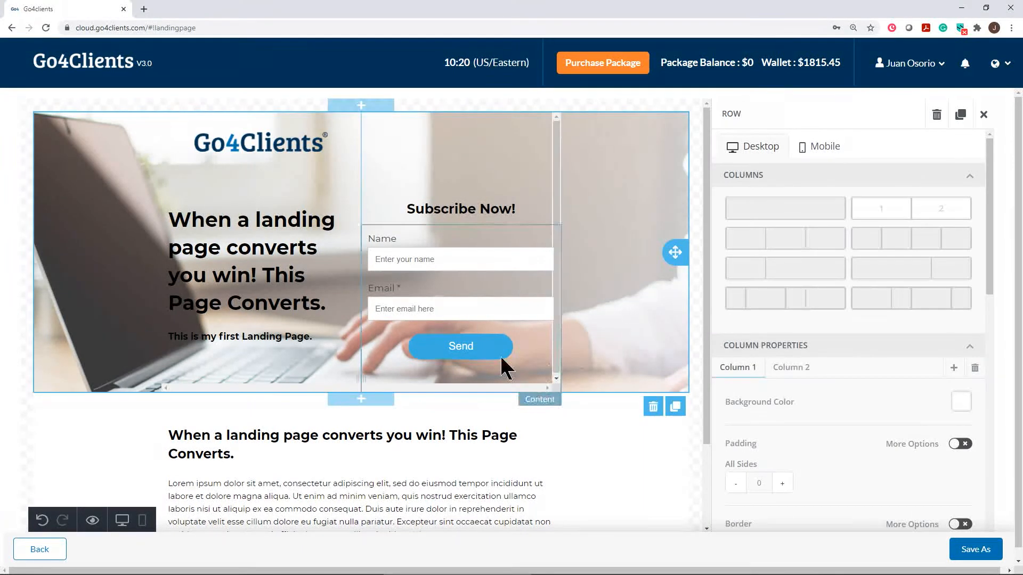
# Relabel the NAME field 'Full Name', with placeholder 'Please enter your full name', and make it required.
pyautogui.click(394, 238)
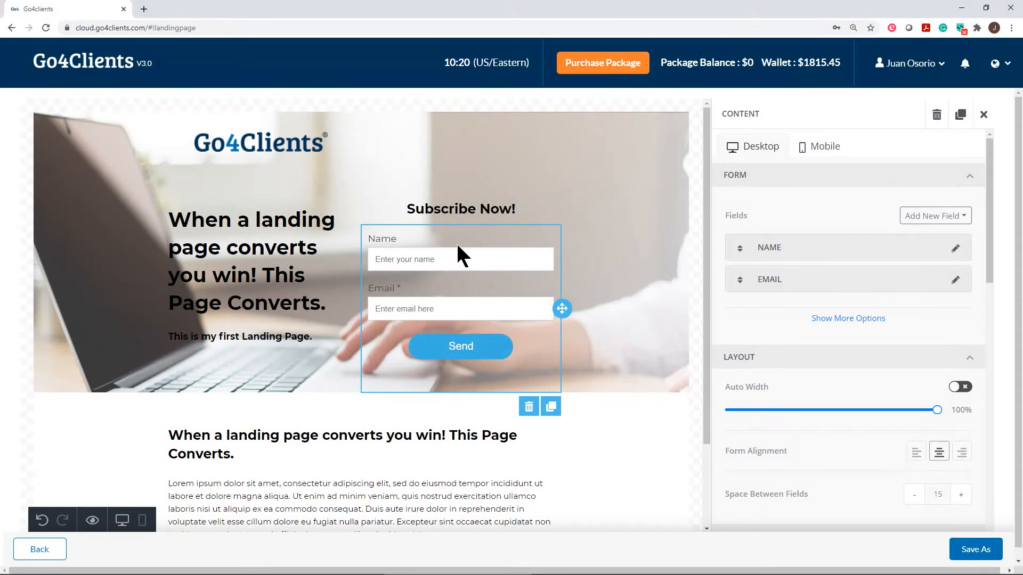
pyautogui.click(955, 250)
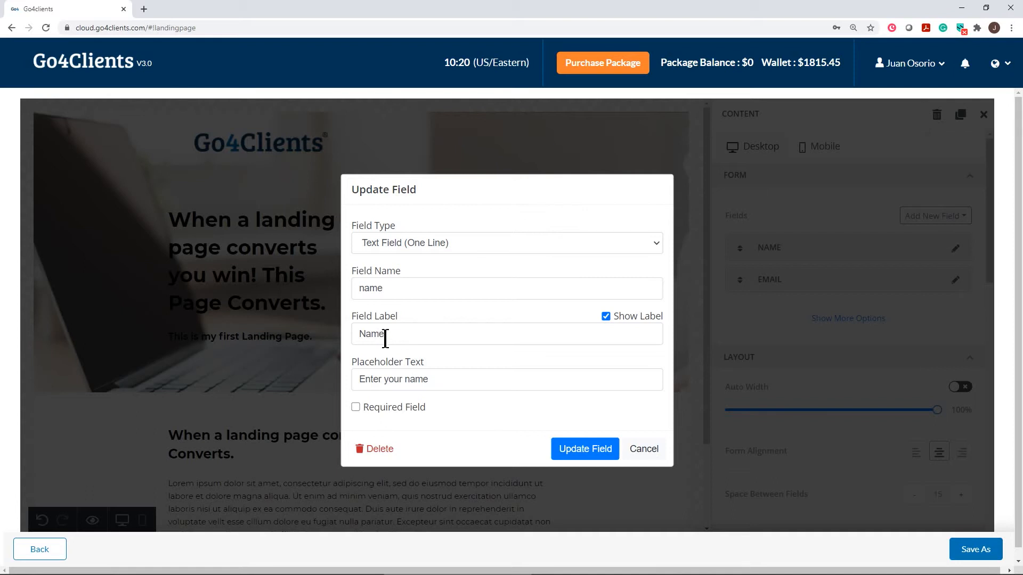
pyautogui.click(361, 334)
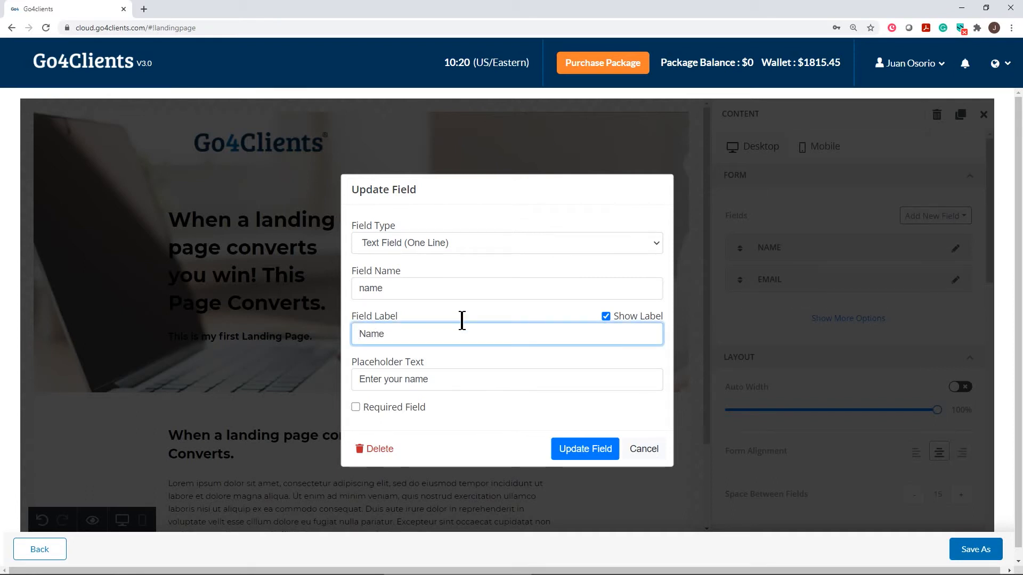
pyautogui.write('Full')
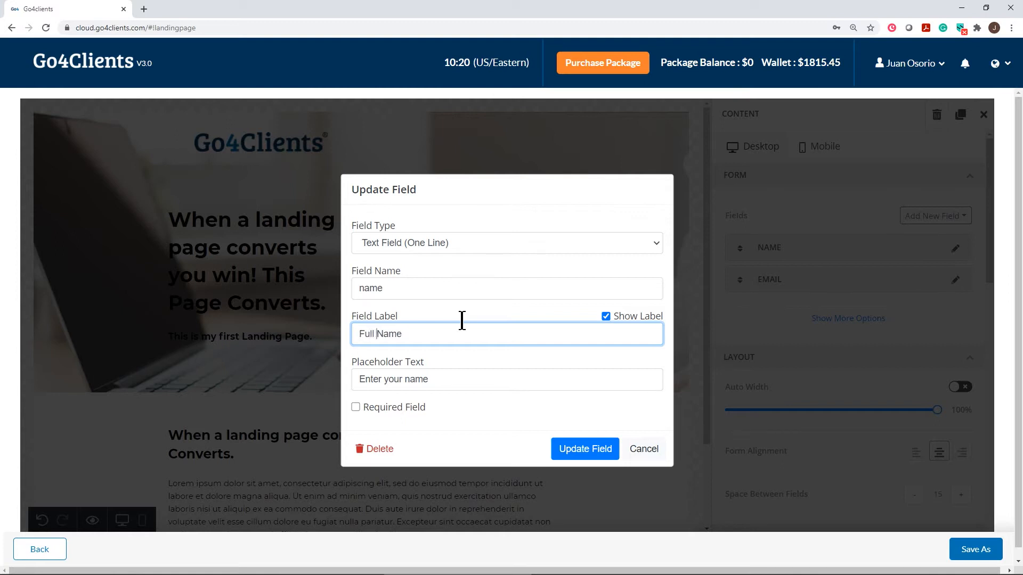
pyautogui.click(405, 379)
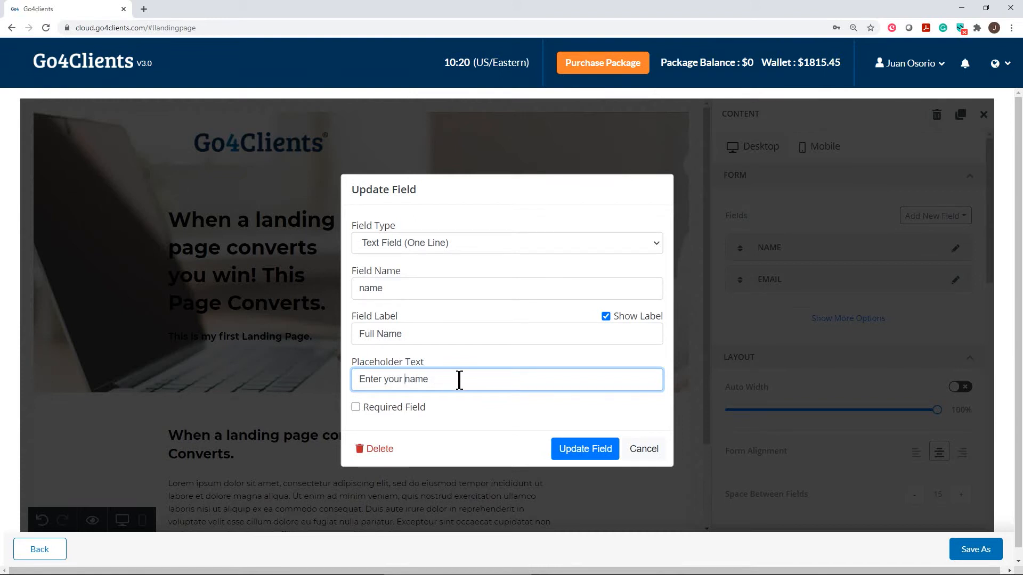
pyautogui.write('full ')
pyautogui.write('Please')
pyautogui.press('Delete')
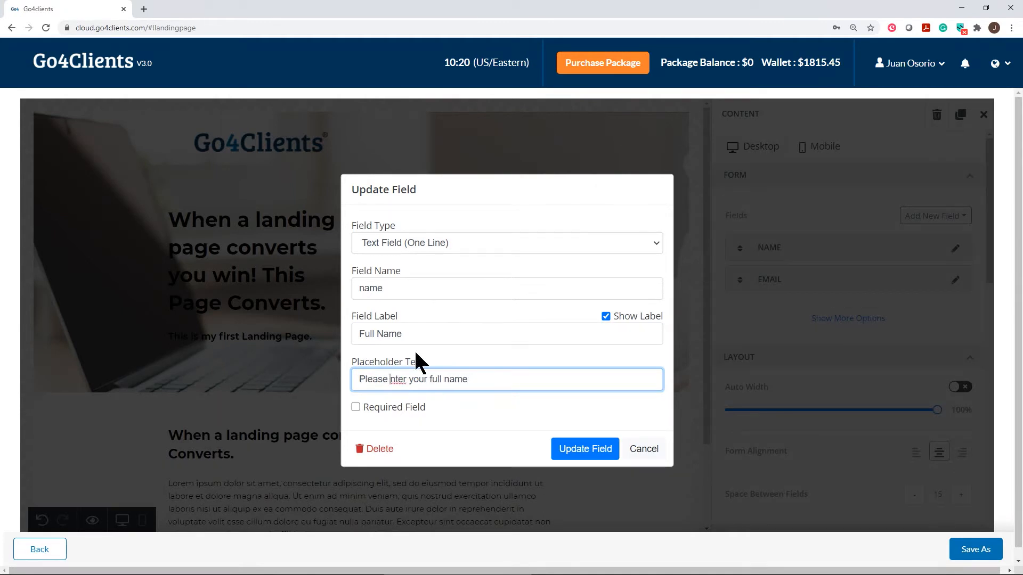
pyautogui.write('e')
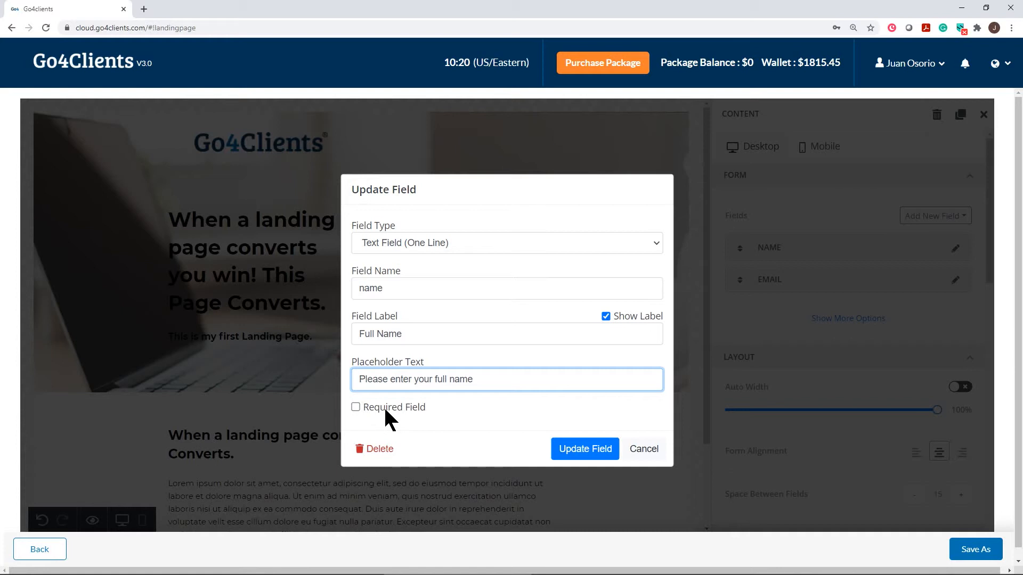
pyautogui.click(355, 407)
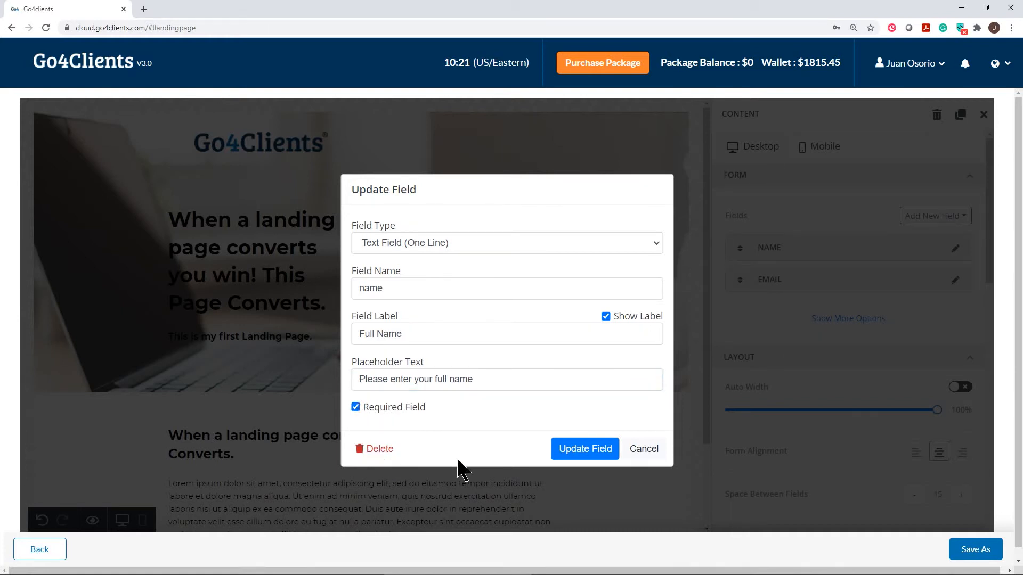
pyautogui.click(570, 452)
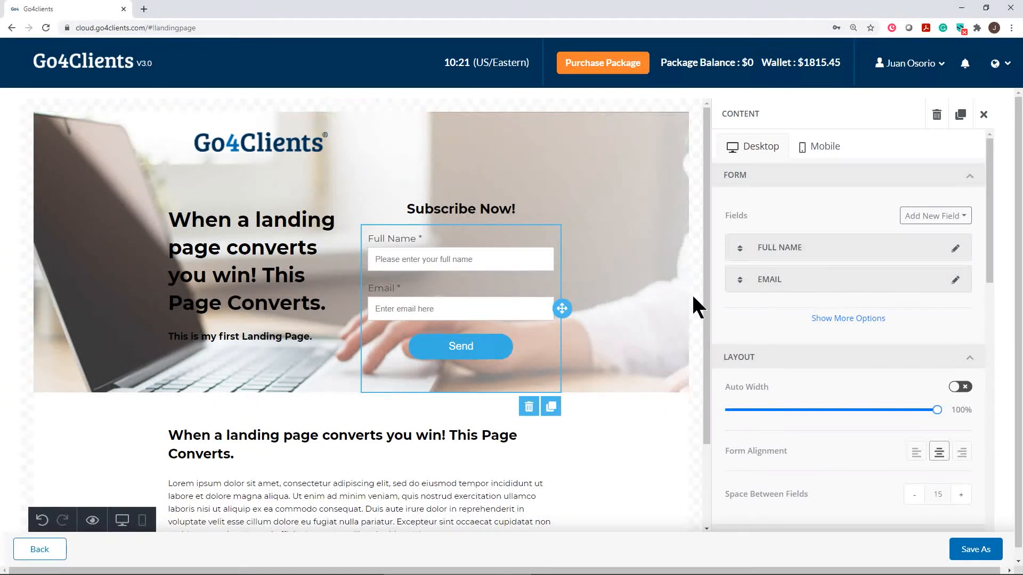
pyautogui.click(955, 280)
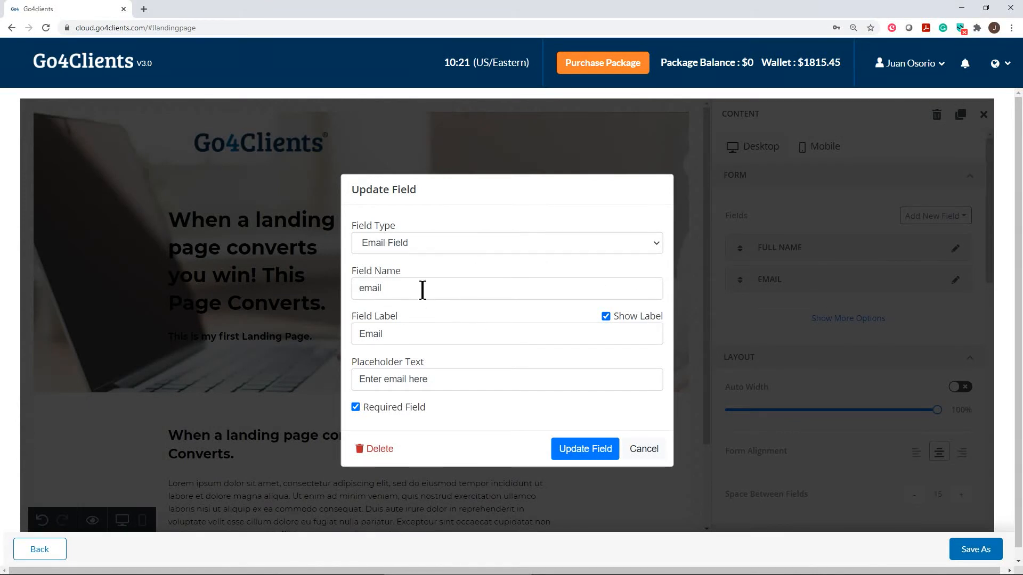
pyautogui.moveTo(353, 275); pyautogui.dragTo(350, 272)
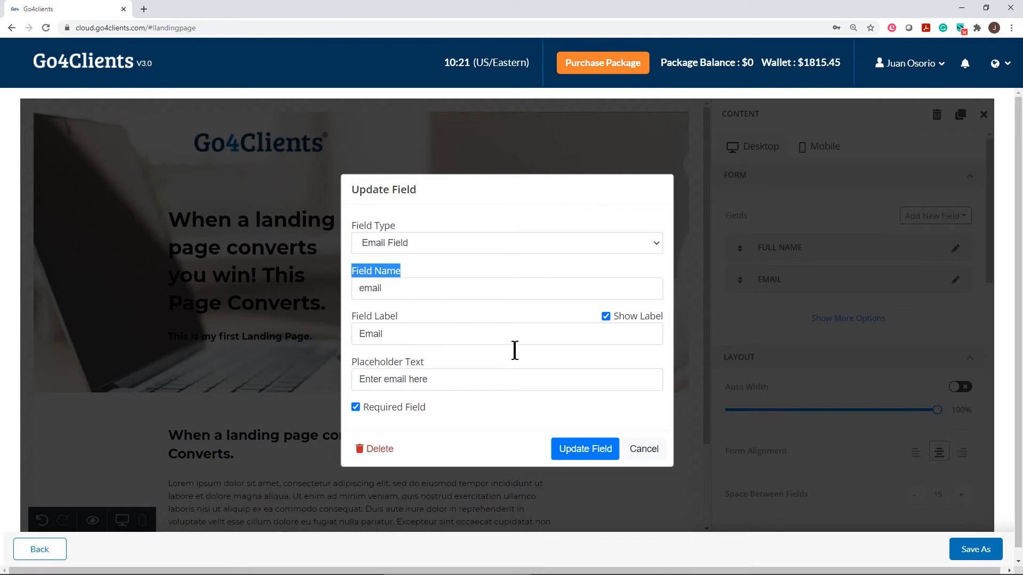
pyautogui.click(645, 449)
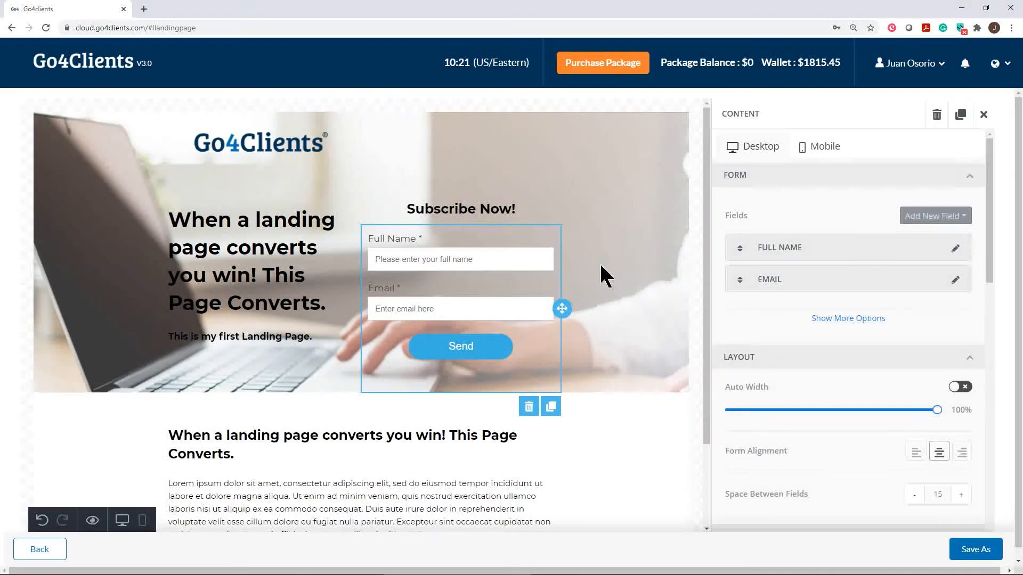
pyautogui.click(962, 218)
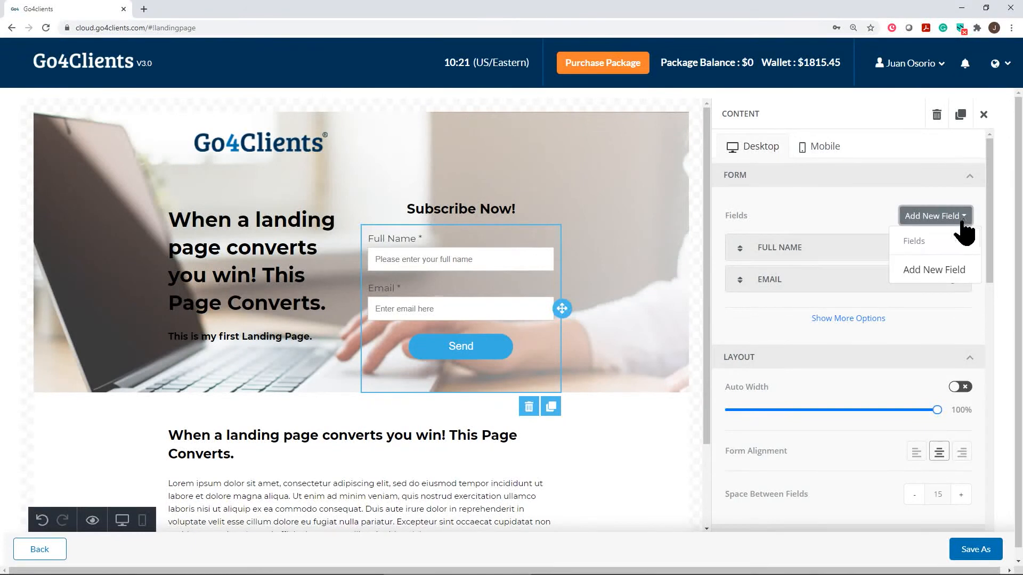
pyautogui.click(929, 270)
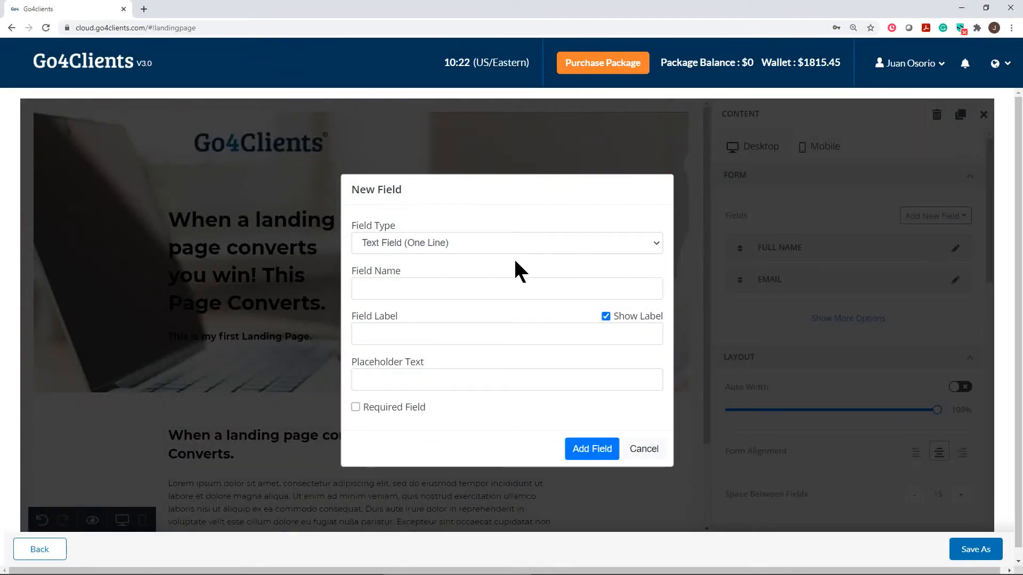
pyautogui.click(654, 243)
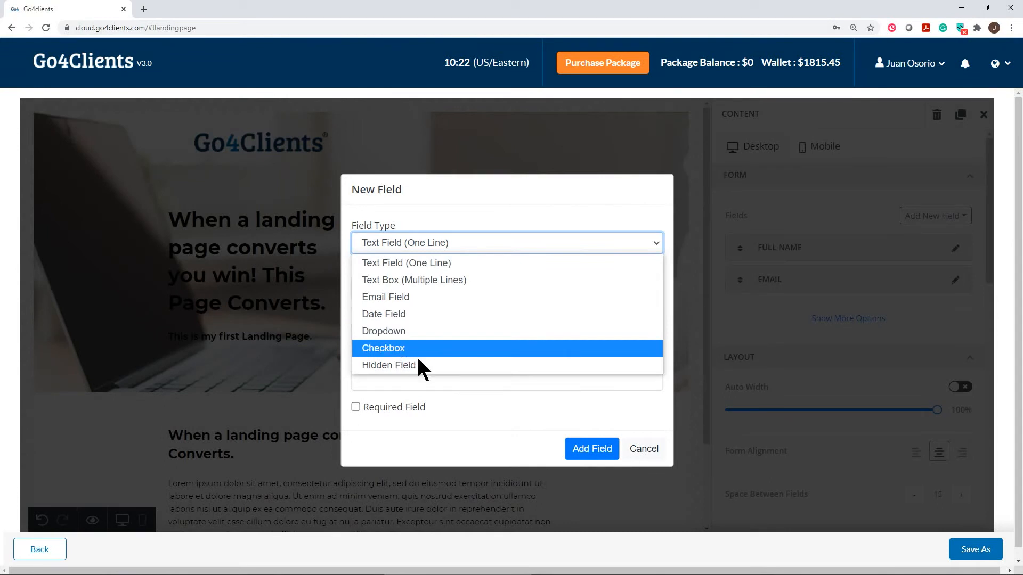
pyautogui.click(637, 461)
pyautogui.click(639, 449)
pyautogui.click(649, 367)
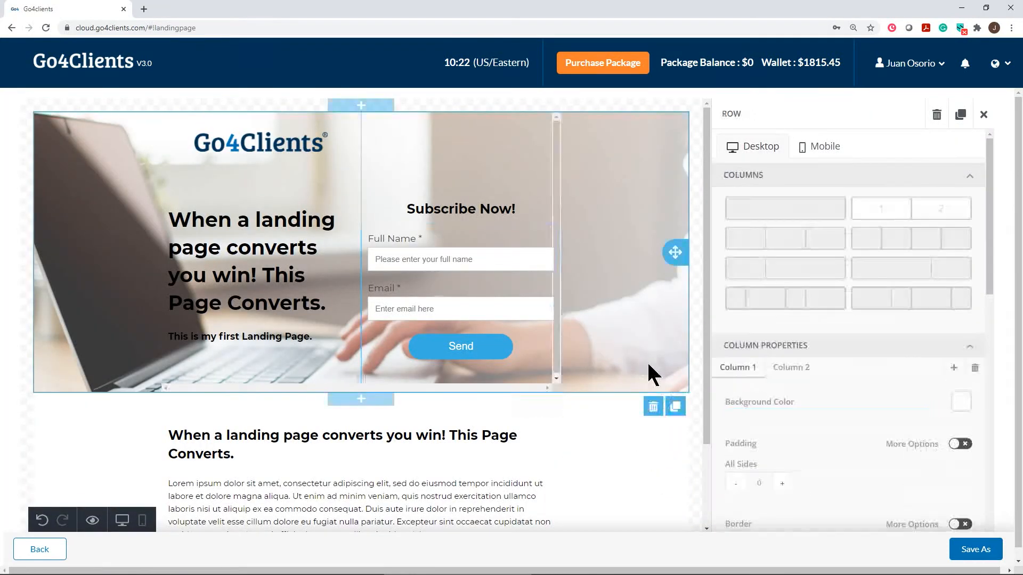
pyautogui.click(519, 236)
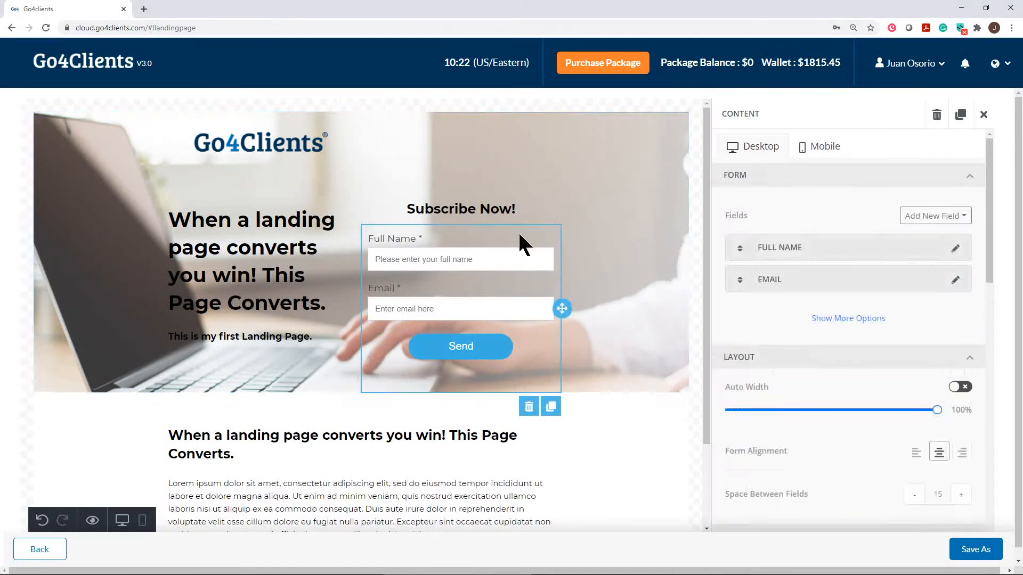
# Change the form button's text from Send to Submit.
pyautogui.scroll(-5, 889, 320)
pyautogui.scroll(-6, 891, 305)
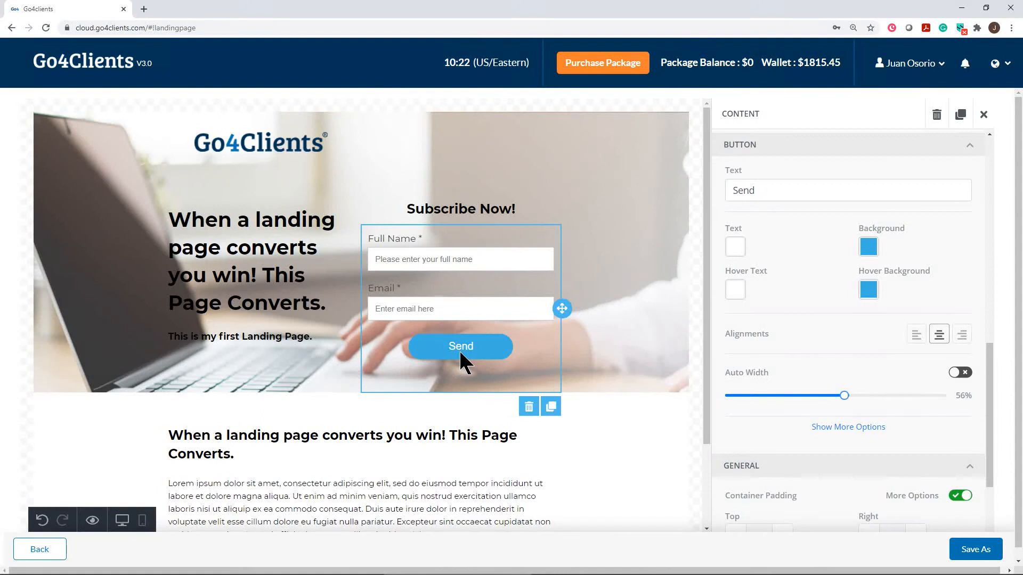
pyautogui.scroll(1, 821, 362)
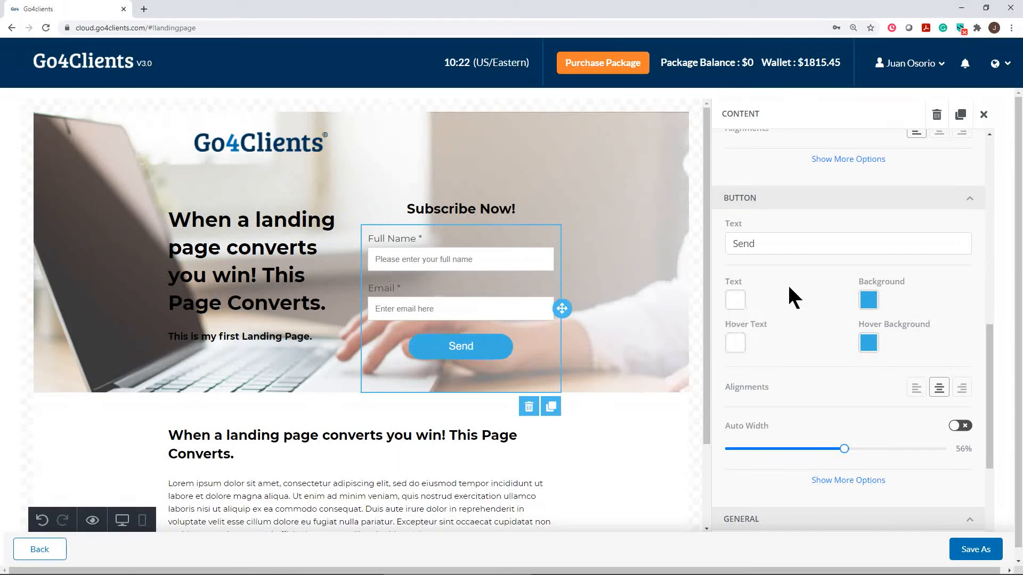
pyautogui.doubleClick(762, 246)
pyautogui.write('Submit')
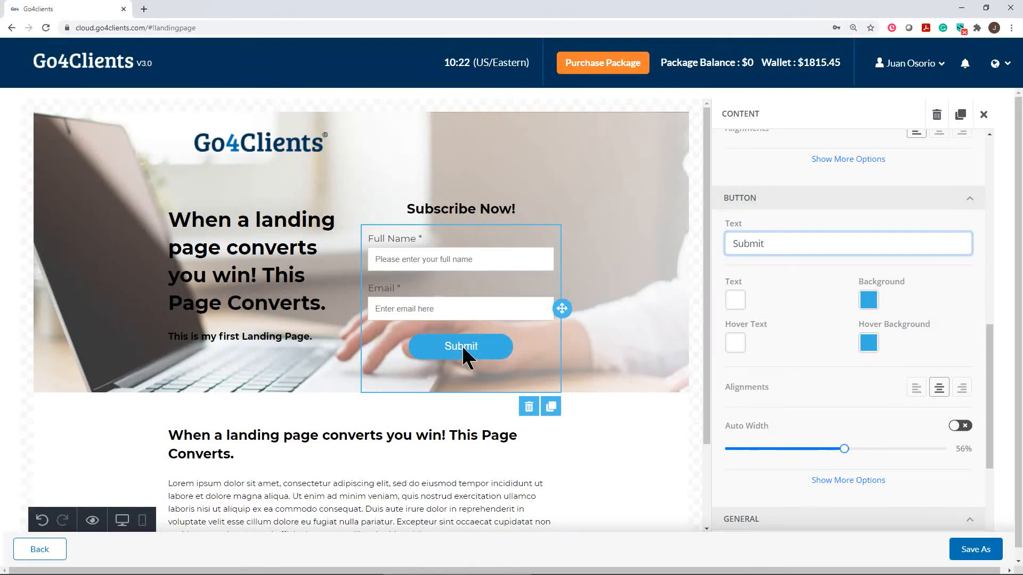
# Give the Submit button a light green BFEDD2 background and black 000000 text.
pyautogui.click(869, 300)
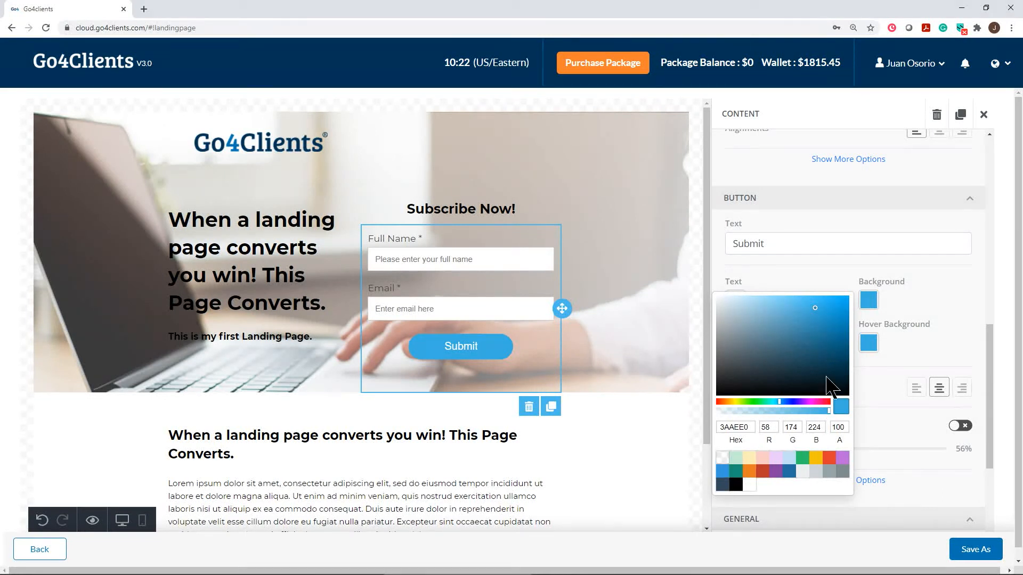
pyautogui.click(940, 294)
pyautogui.click(867, 298)
pyautogui.click(736, 457)
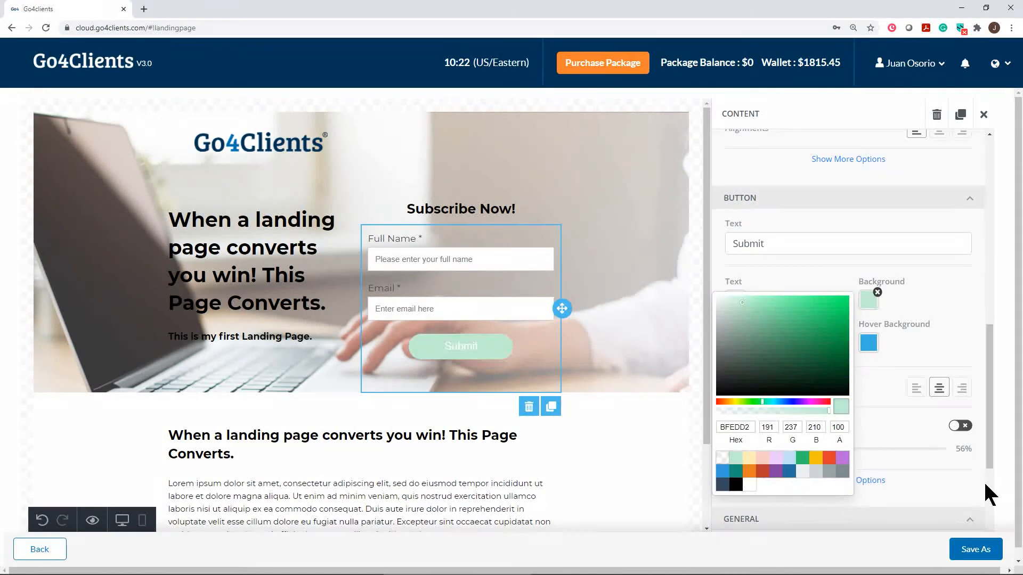
pyautogui.click(948, 300)
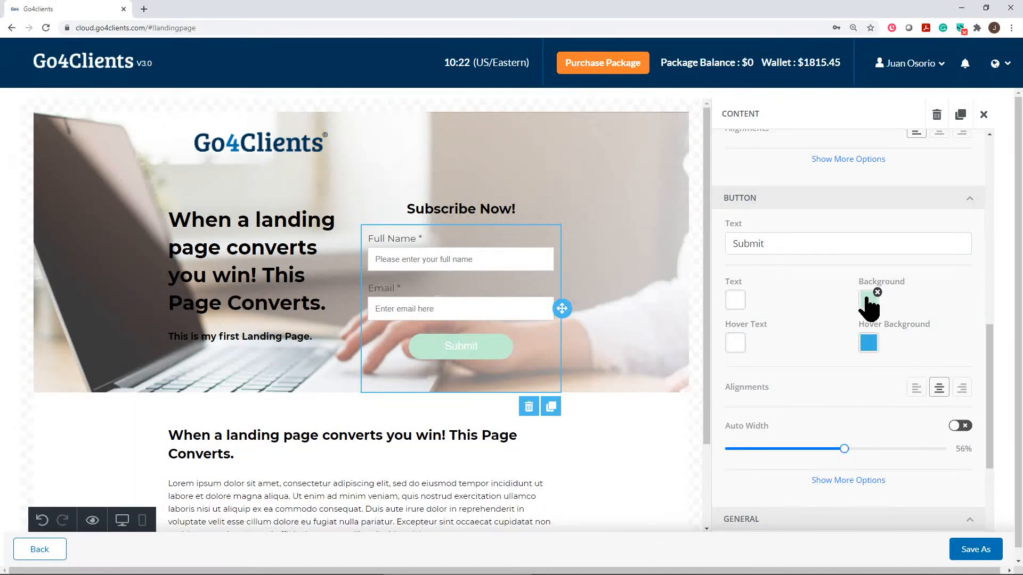
pyautogui.click(734, 301)
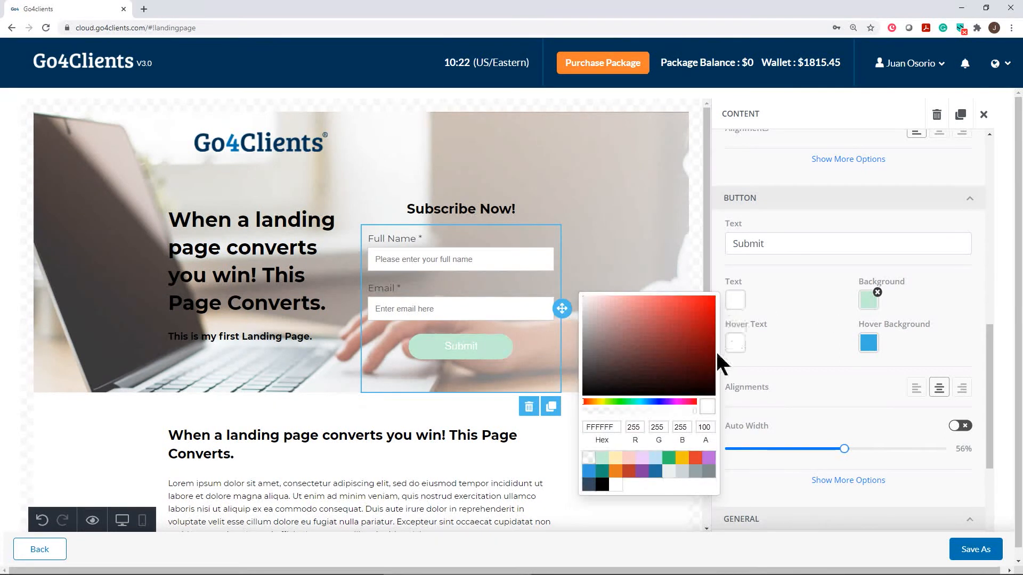
pyautogui.click(602, 485)
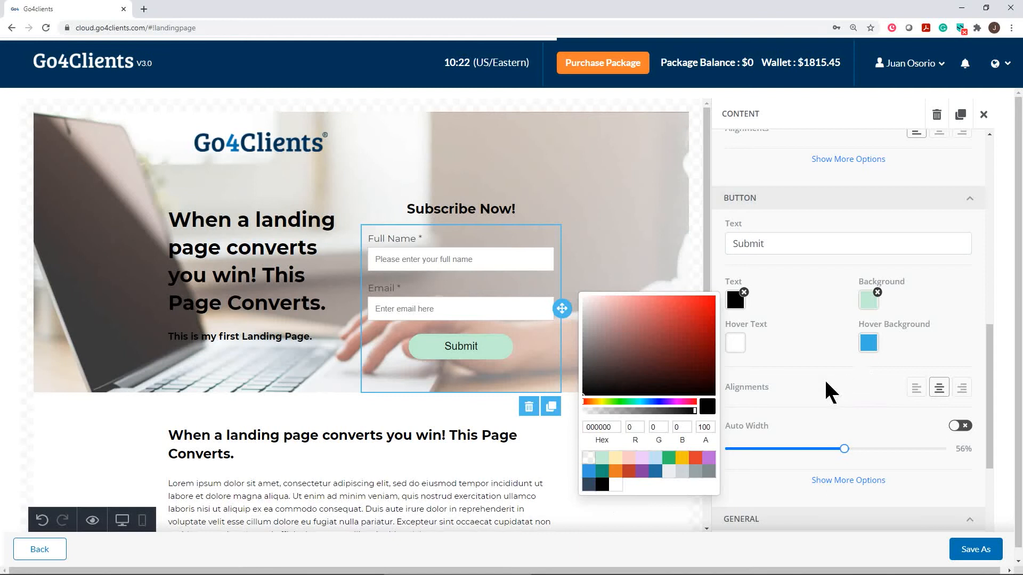
pyautogui.click(806, 407)
pyautogui.click(646, 372)
pyautogui.click(644, 466)
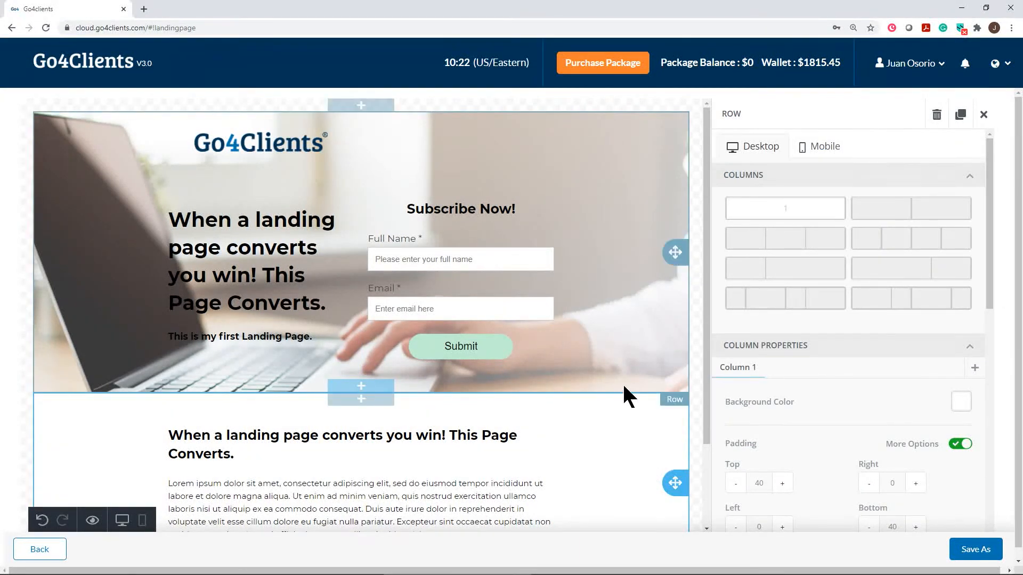
pyautogui.scroll(-2, 572, 380)
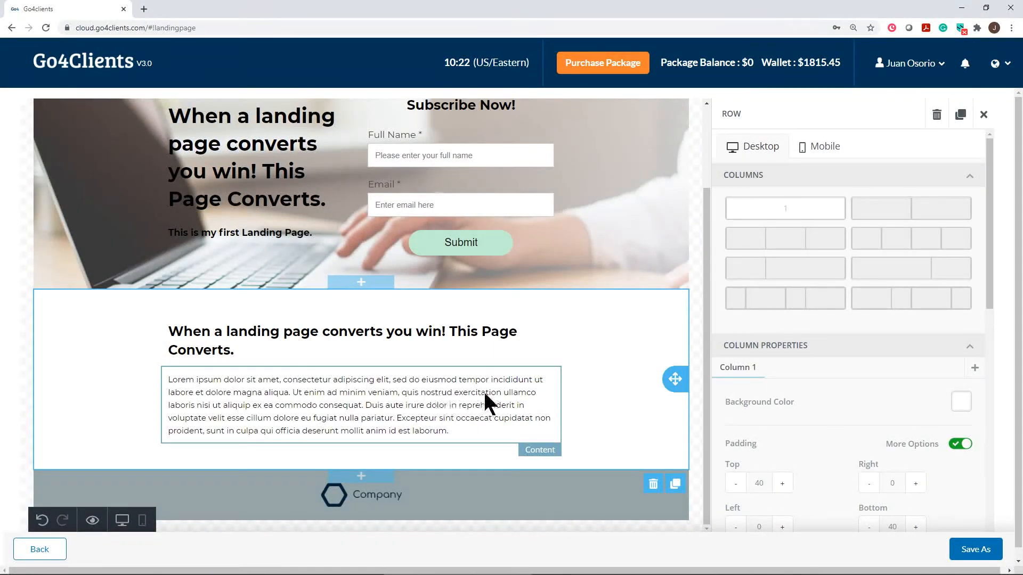
pyautogui.scroll(2, 511, 373)
pyautogui.scroll(-2, 586, 359)
pyautogui.click(388, 393)
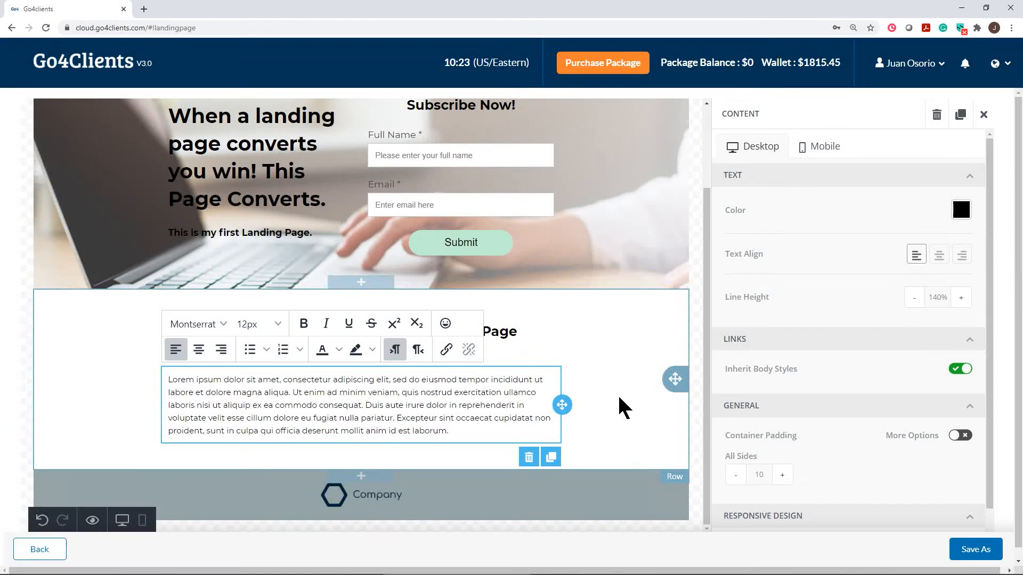
pyautogui.scroll(-1, 620, 434)
pyautogui.scroll(-1, 618, 426)
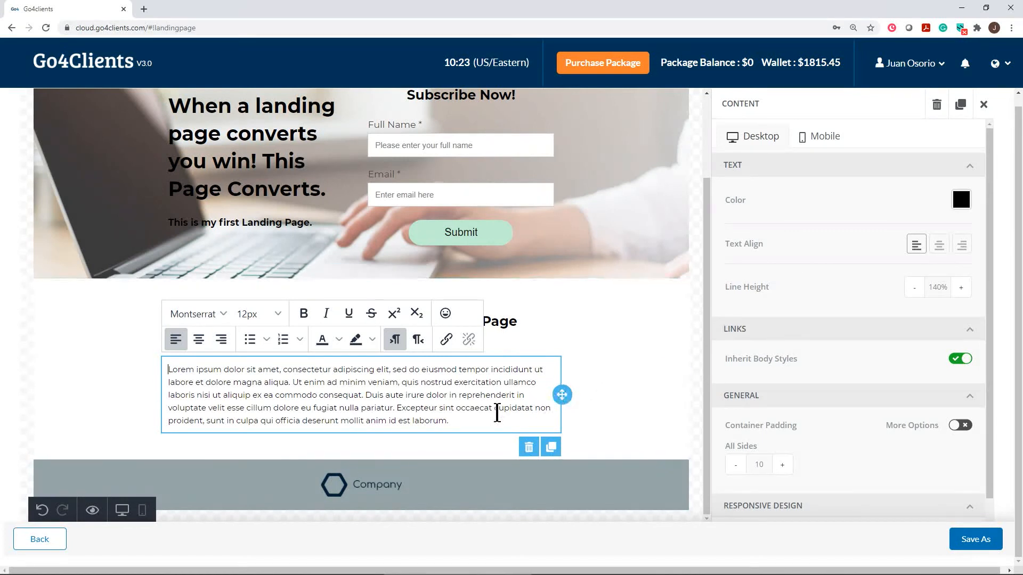
pyautogui.click(450, 420)
pyautogui.scroll(1, 825, 310)
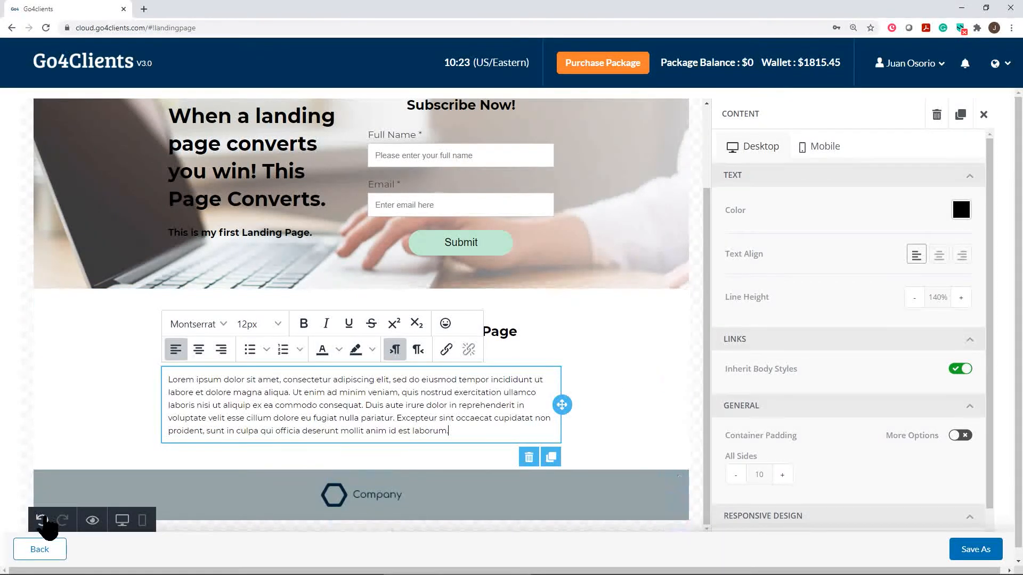
pyautogui.click(42, 519)
pyautogui.click(43, 520)
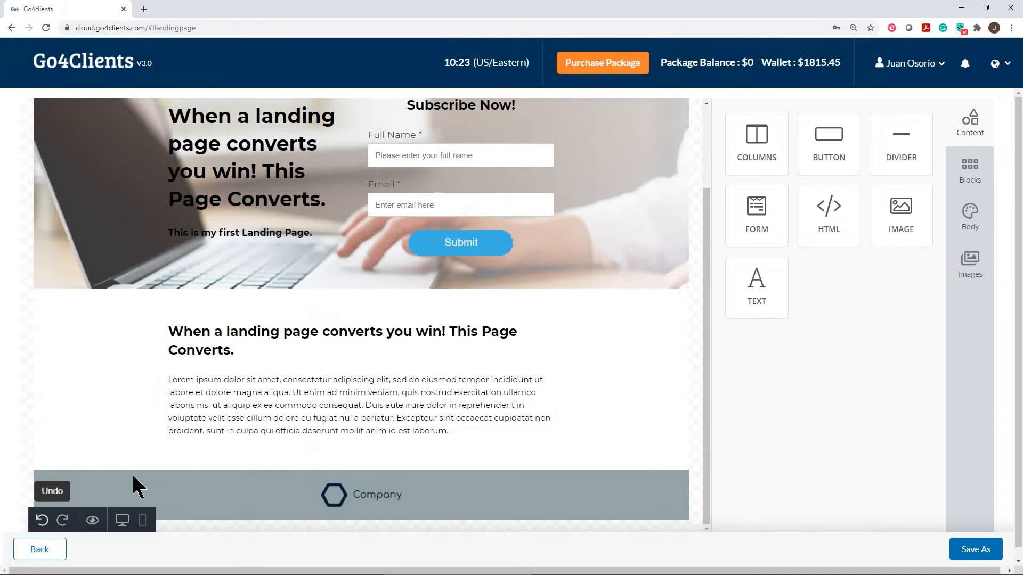
pyautogui.click(63, 520)
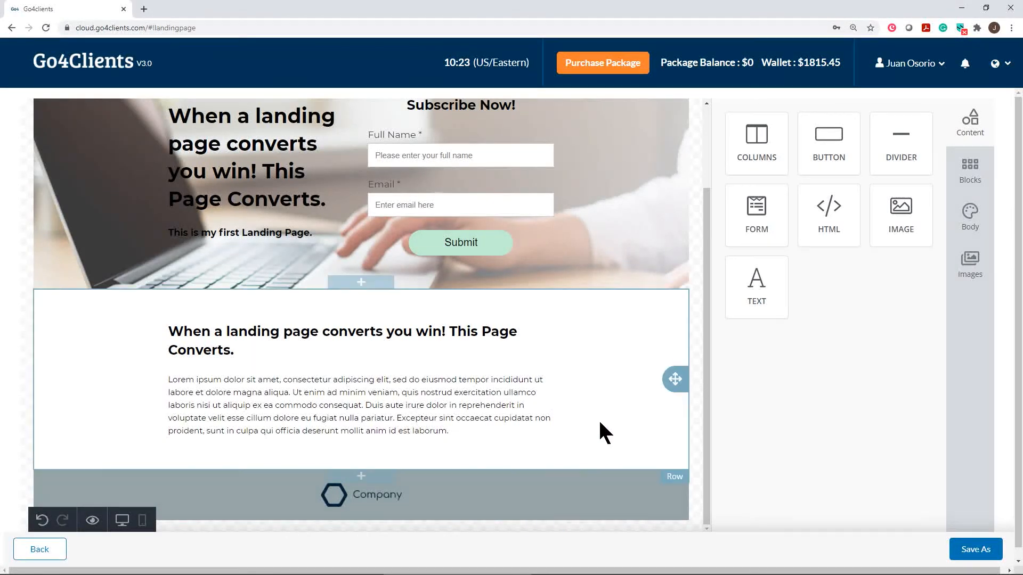
pyautogui.scroll(-1, 506, 436)
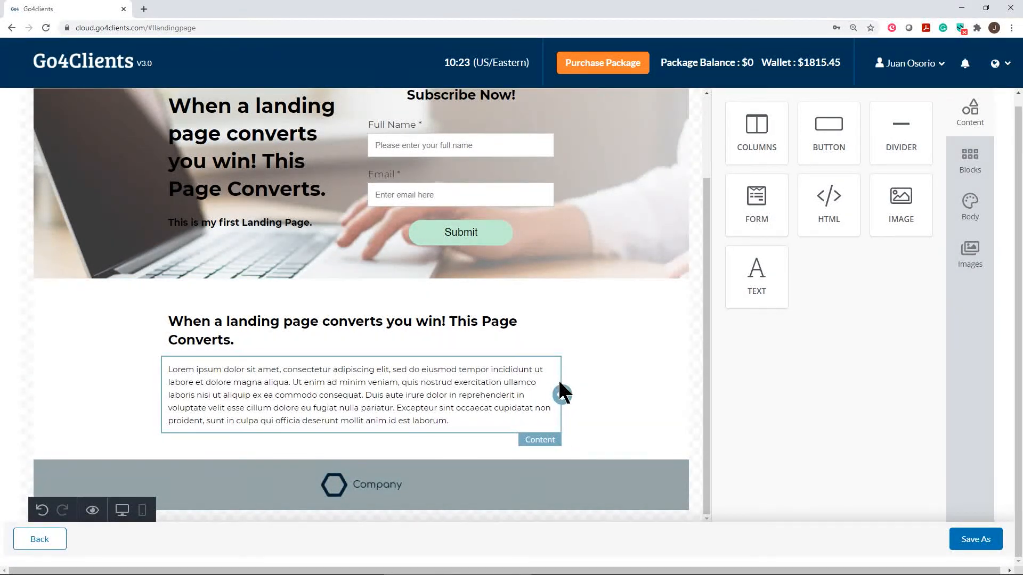
# Upload the Go4Clients logo in place of the footer's Company image.
pyautogui.click(350, 484)
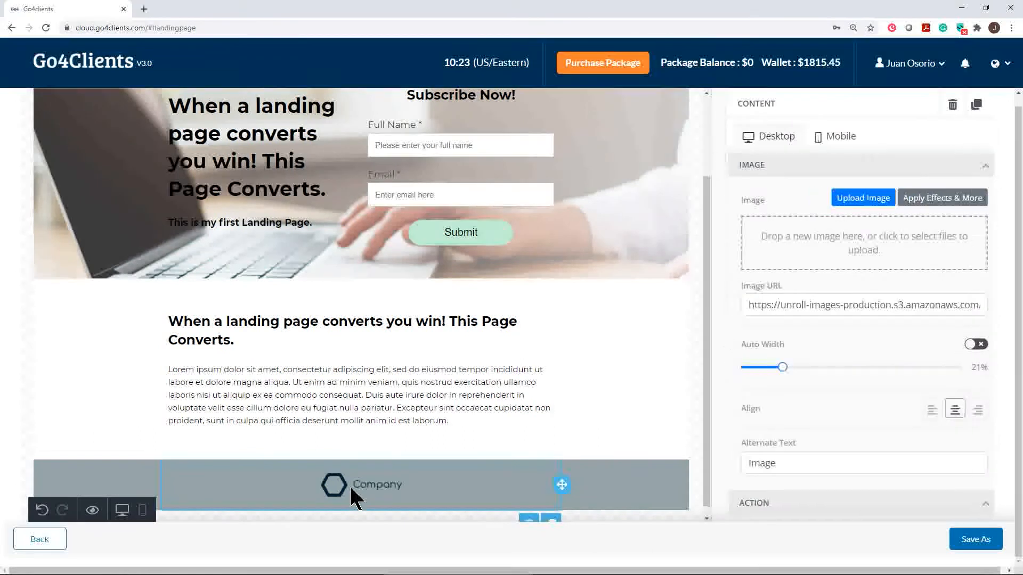
pyautogui.click(842, 197)
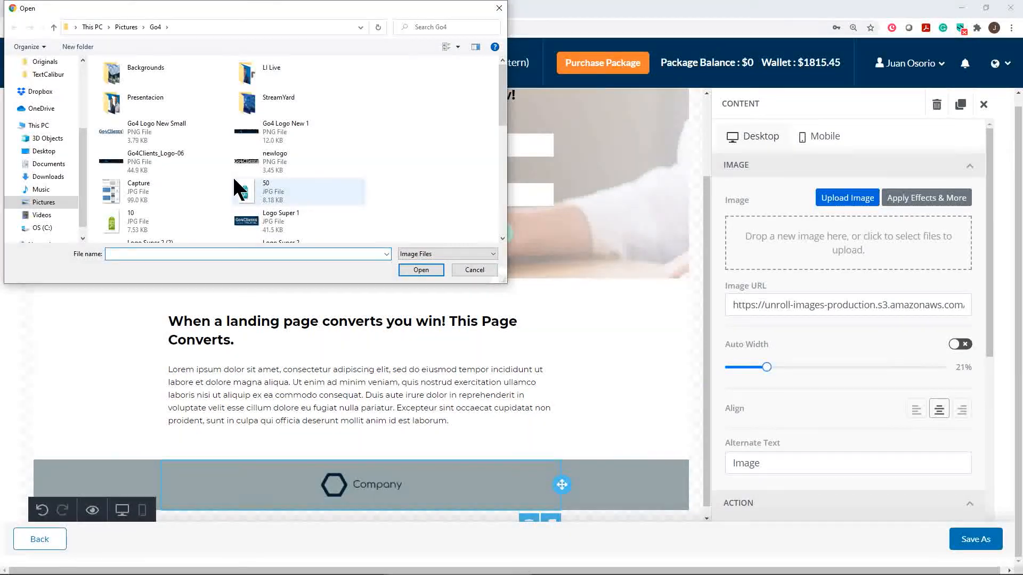
pyautogui.doubleClick(112, 130)
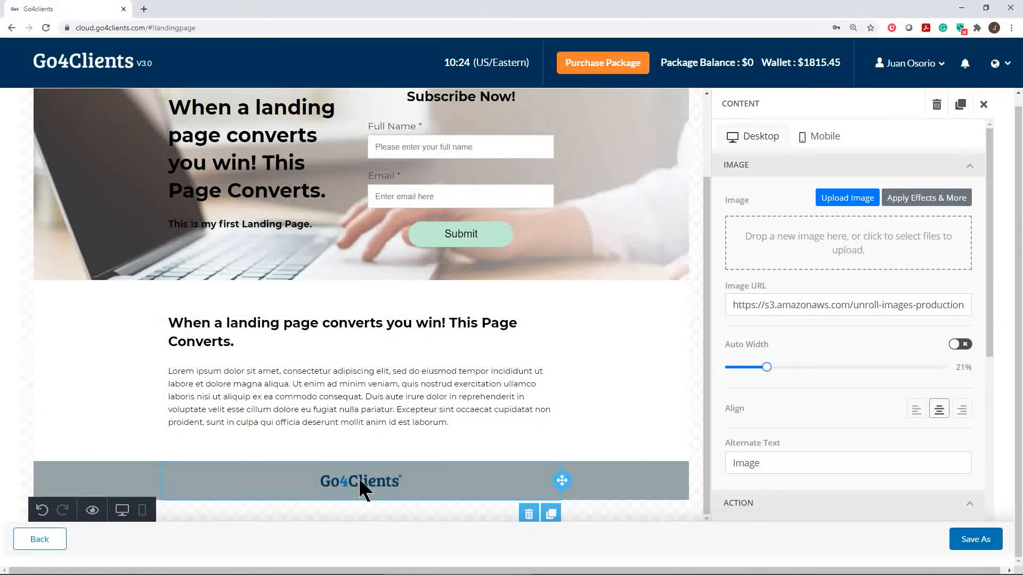
pyautogui.scroll(3, 601, 355)
pyautogui.scroll(-3, 598, 347)
pyautogui.scroll(3, 598, 341)
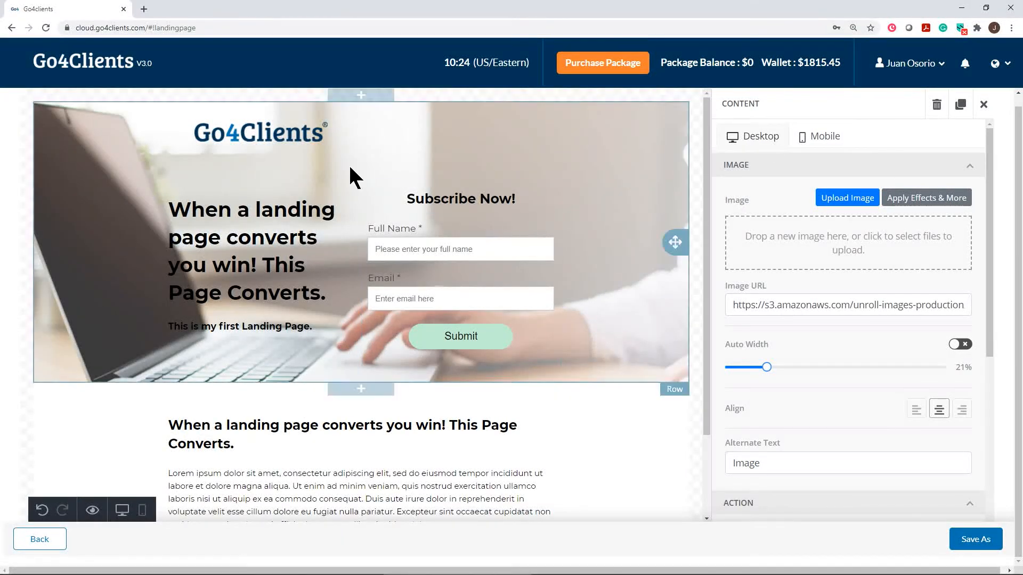
pyautogui.click(824, 138)
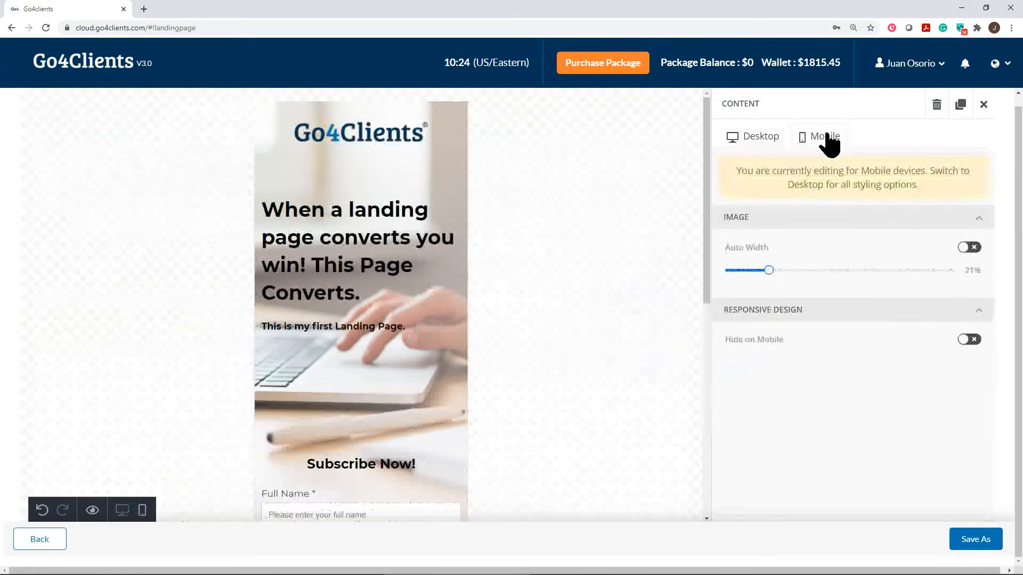
pyautogui.scroll(-6, 379, 250)
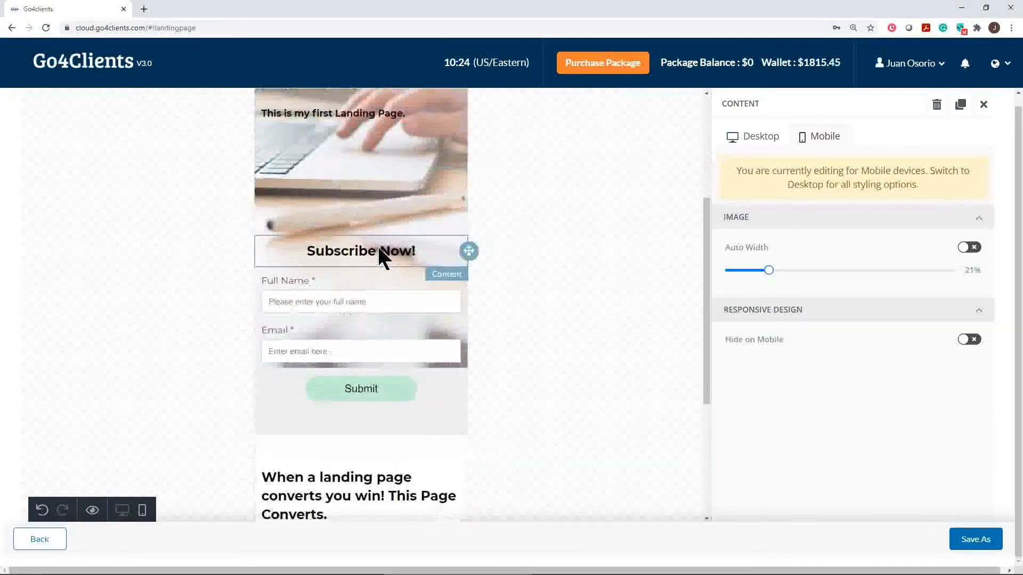
pyautogui.scroll(-2, 389, 250)
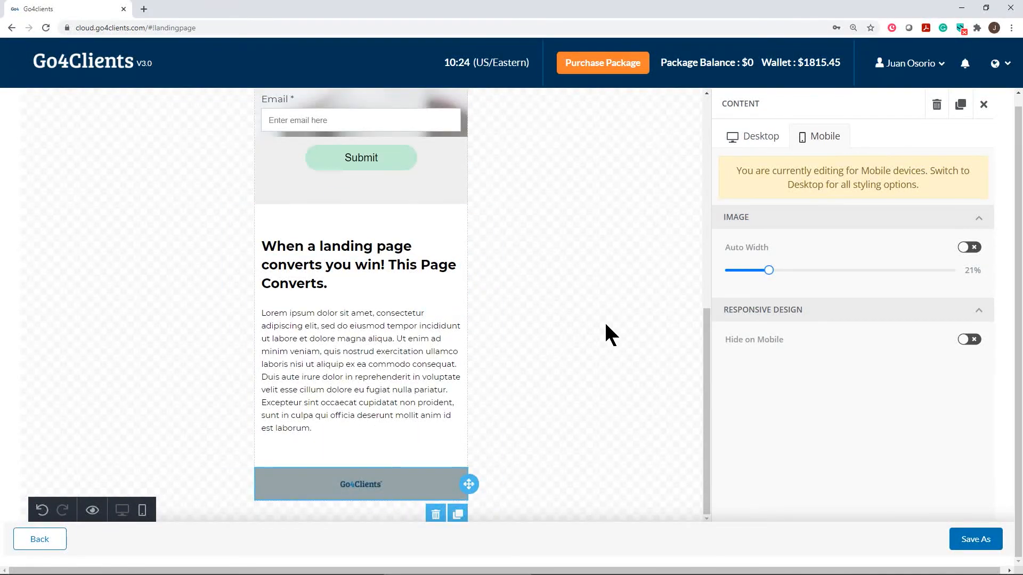
pyautogui.scroll(5, 606, 325)
pyautogui.scroll(-4, 605, 326)
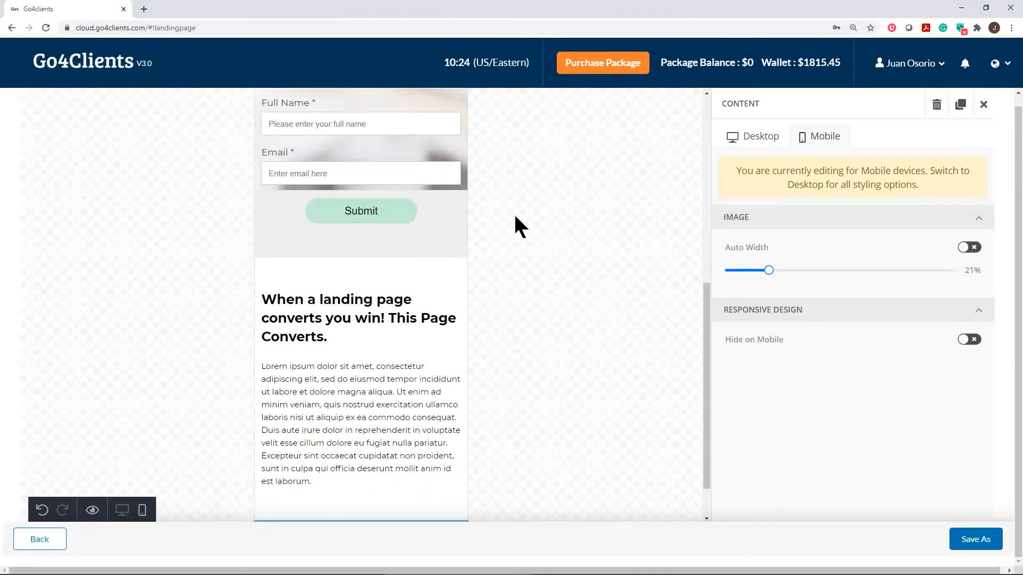
# Save As a template named 'Lead Gen' with description 'For lead gen campaign'.
pyautogui.click(973, 541)
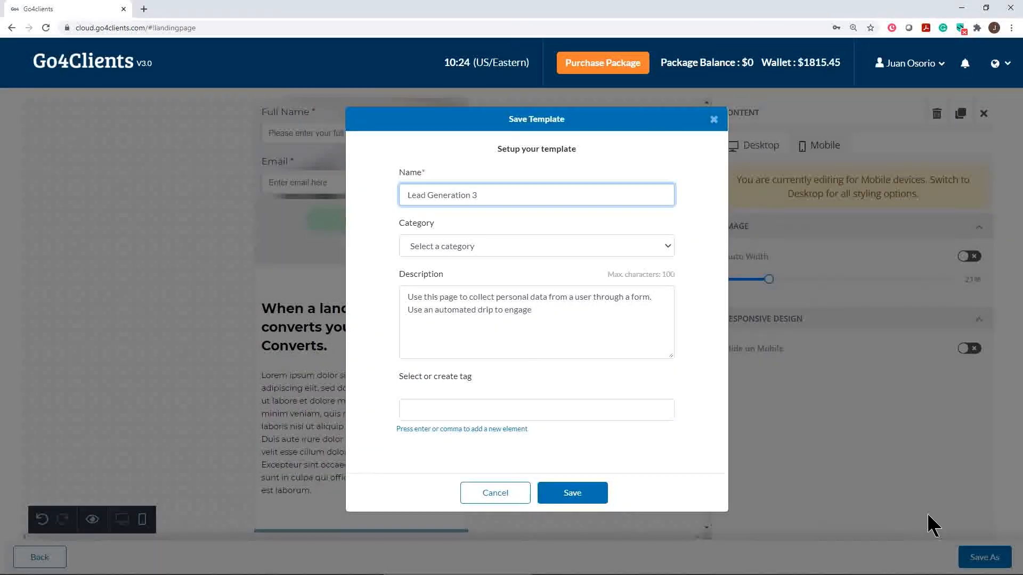
pyautogui.press('BackSpace')
pyautogui.press('BackSpace')
pyautogui.press('BackSpace')
pyautogui.press('BackSpace')
pyautogui.press('BackSpace')
pyautogui.press('BackSpace')
pyautogui.press('BackSpace')
pyautogui.press('BackSpace')
pyautogui.press('BackSpace')
pyautogui.press('BackSpace')
pyautogui.press('BackSpace')
pyautogui.press('BackSpace')
pyautogui.press('BackSpace')
pyautogui.press('BackSpace')
pyautogui.press('BackSpace')
pyautogui.press('BackSpace')
pyautogui.press('BackSpace')
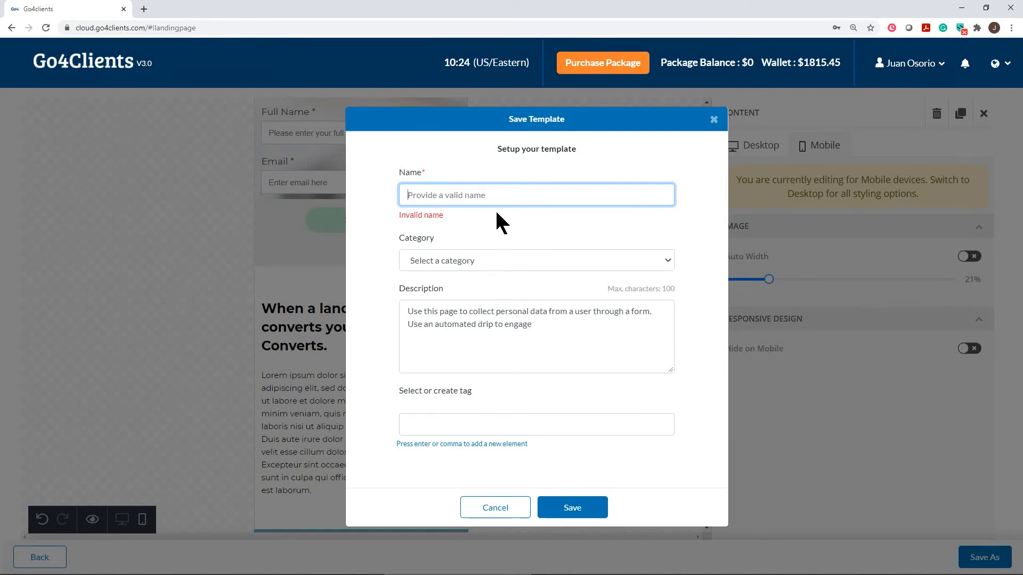
pyautogui.write('Lead Gen')
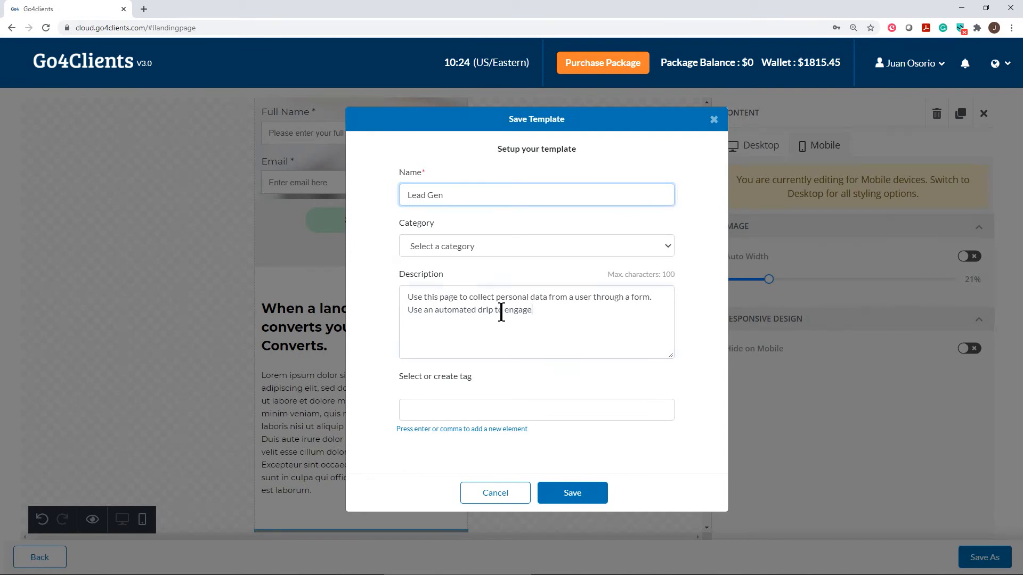
pyautogui.moveTo(533, 311); pyautogui.dragTo(398, 299)
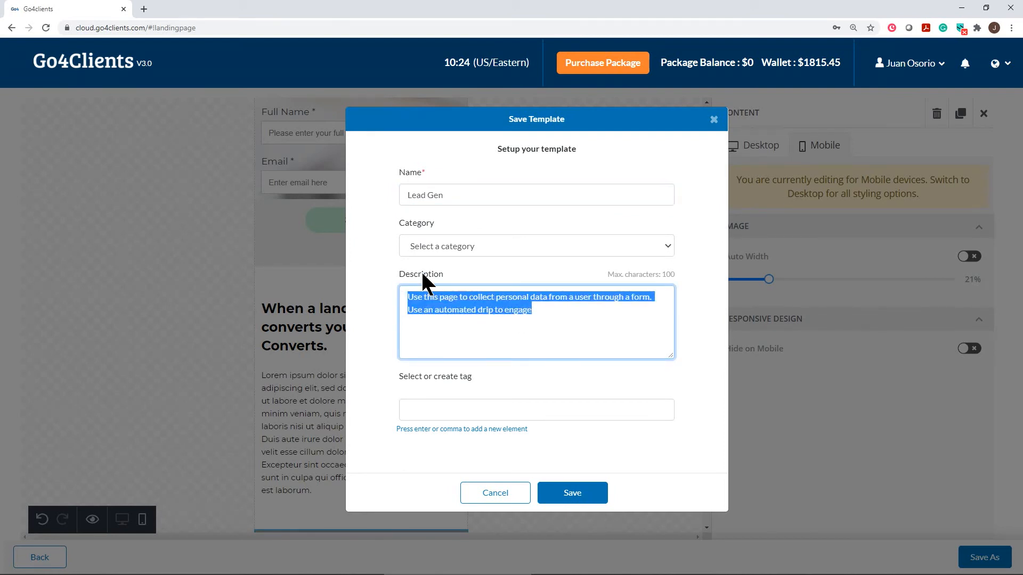
pyautogui.write('For lead ')
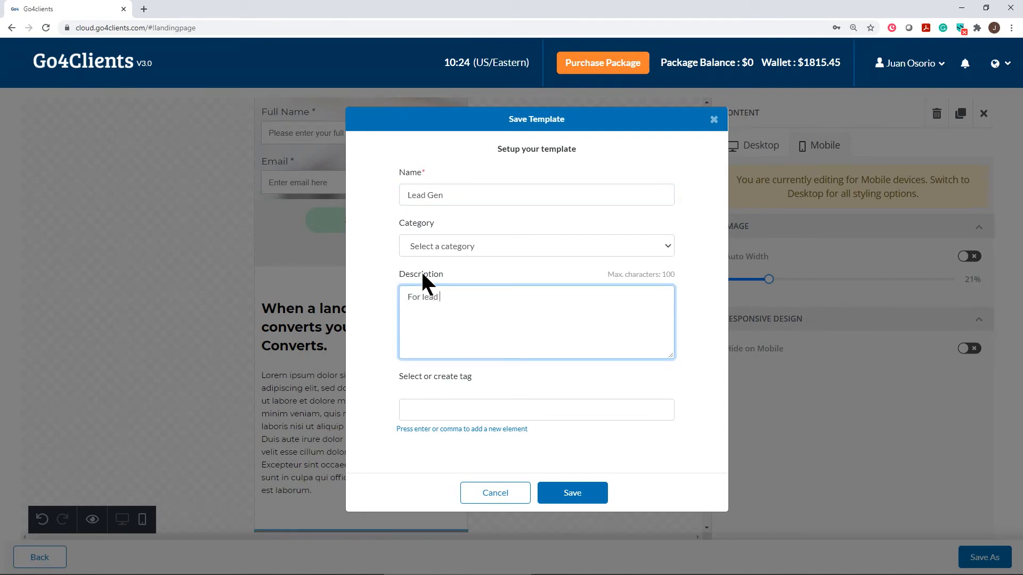
pyautogui.write('gen campaign')
pyautogui.click(586, 495)
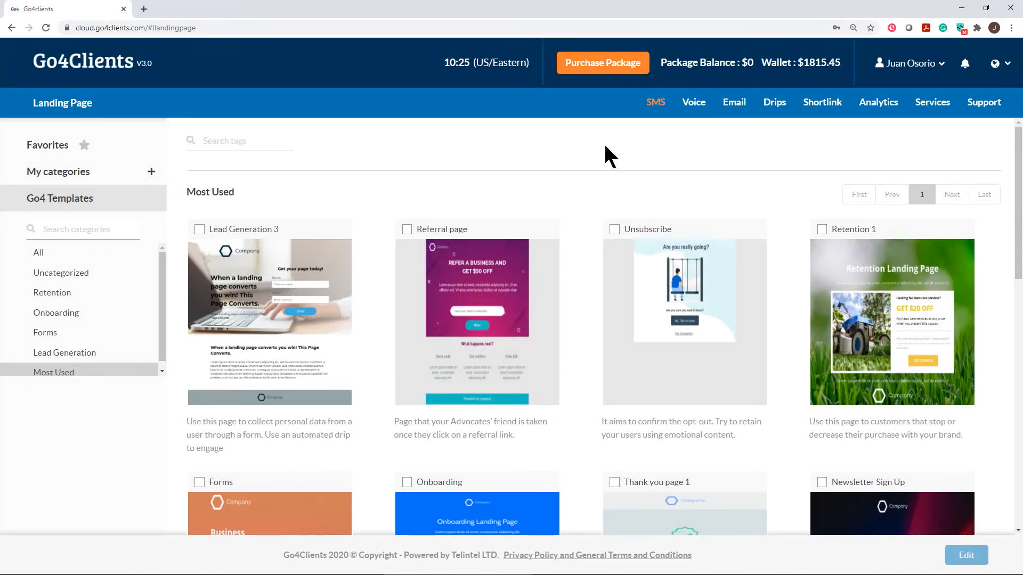
# Start a new SMS campaign named 'gdfea'.
pyautogui.click(655, 104)
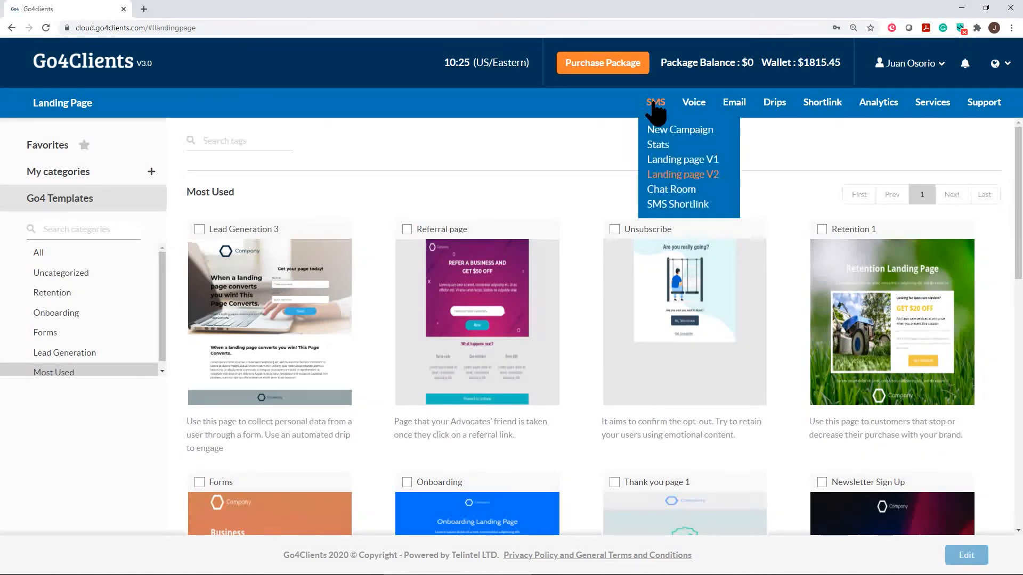
pyautogui.click(668, 131)
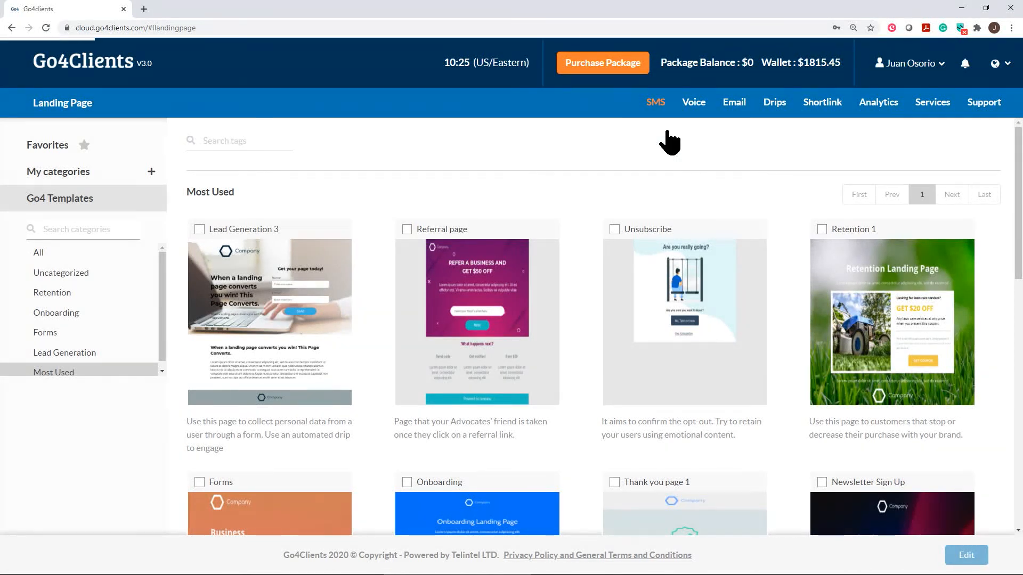
pyautogui.click(372, 290)
pyautogui.write('gdfea')
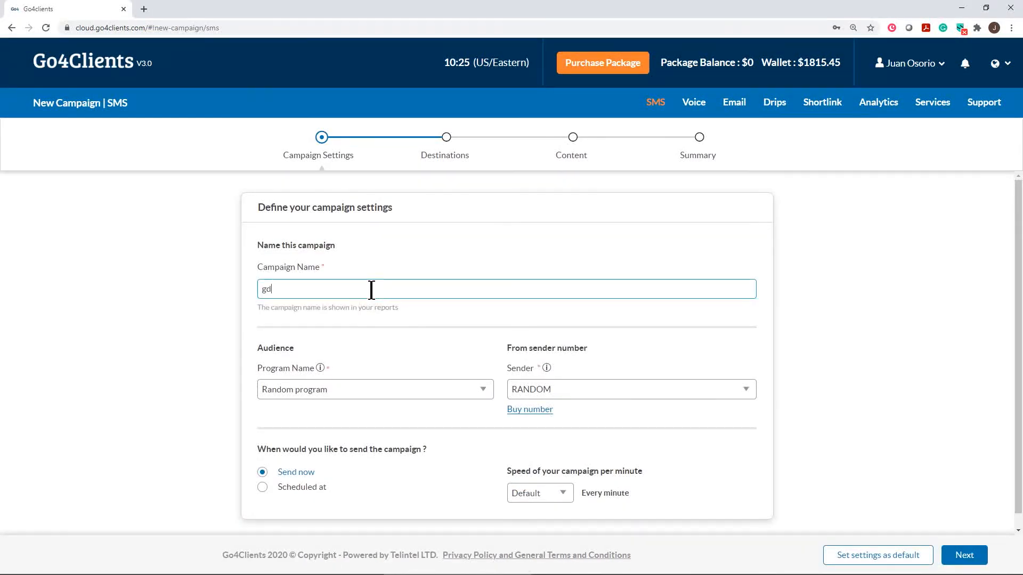
# On the Destinations step, enter a single recipient phone number.
pyautogui.click(966, 555)
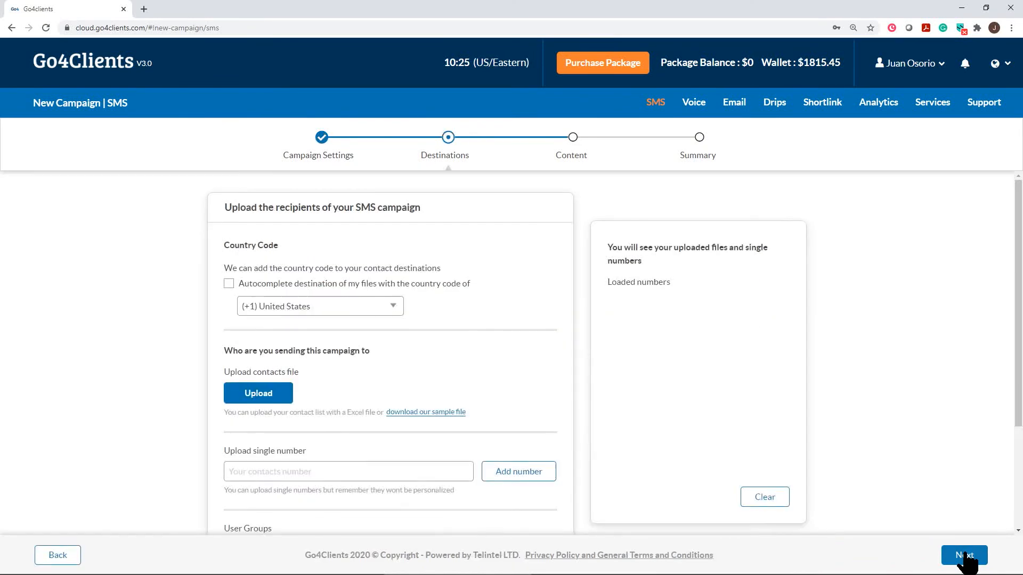
pyautogui.click(269, 470)
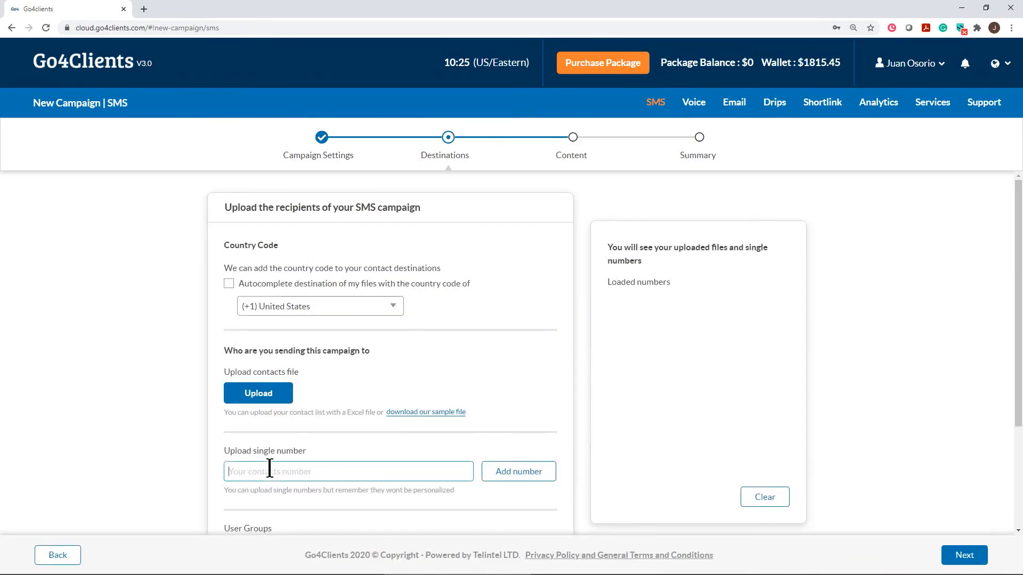
# Add the number to the recipients, then enable SMS Landing Page additional content on the message.
pyautogui.click(527, 471)
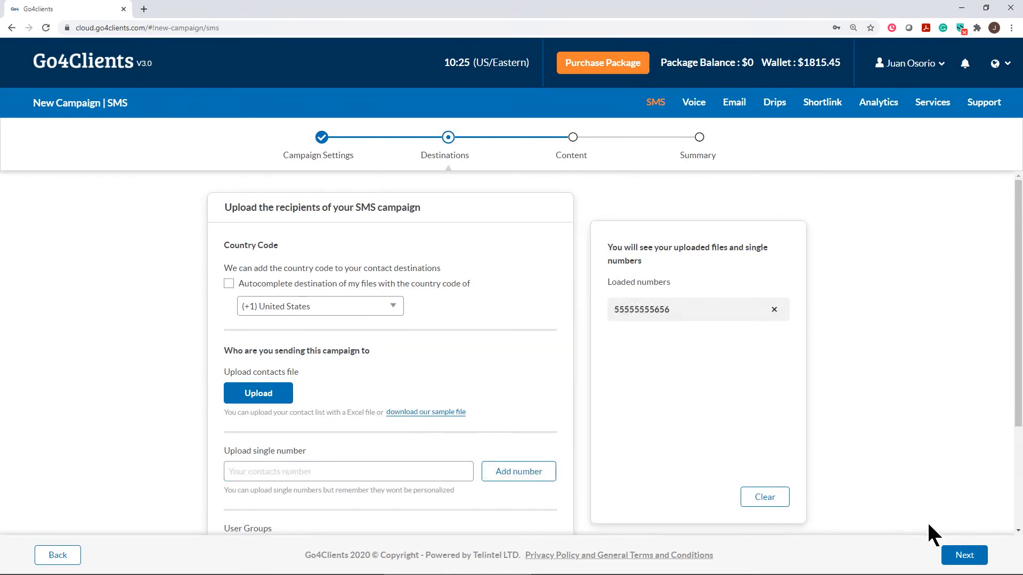
pyautogui.click(965, 557)
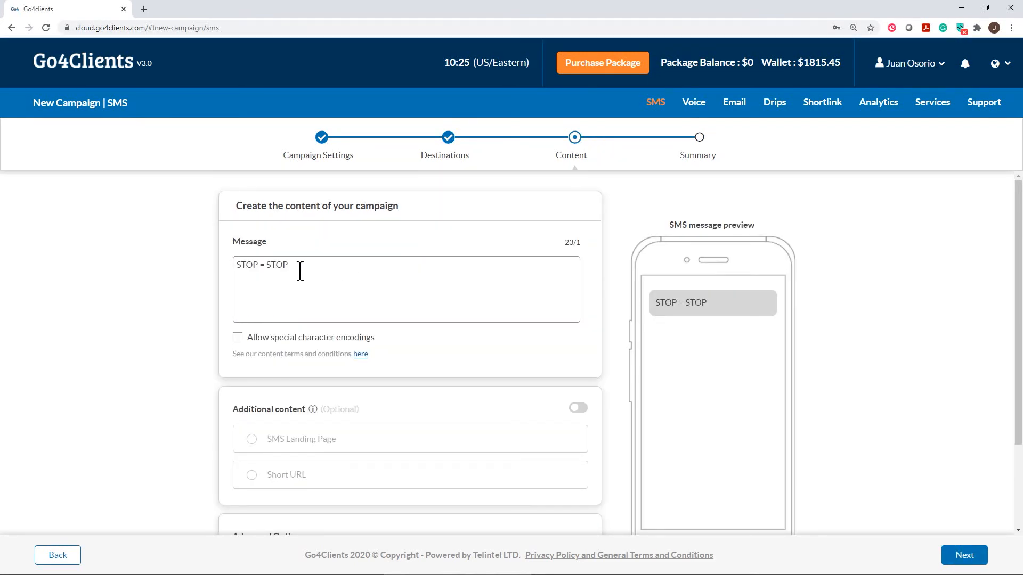
pyautogui.click(237, 265)
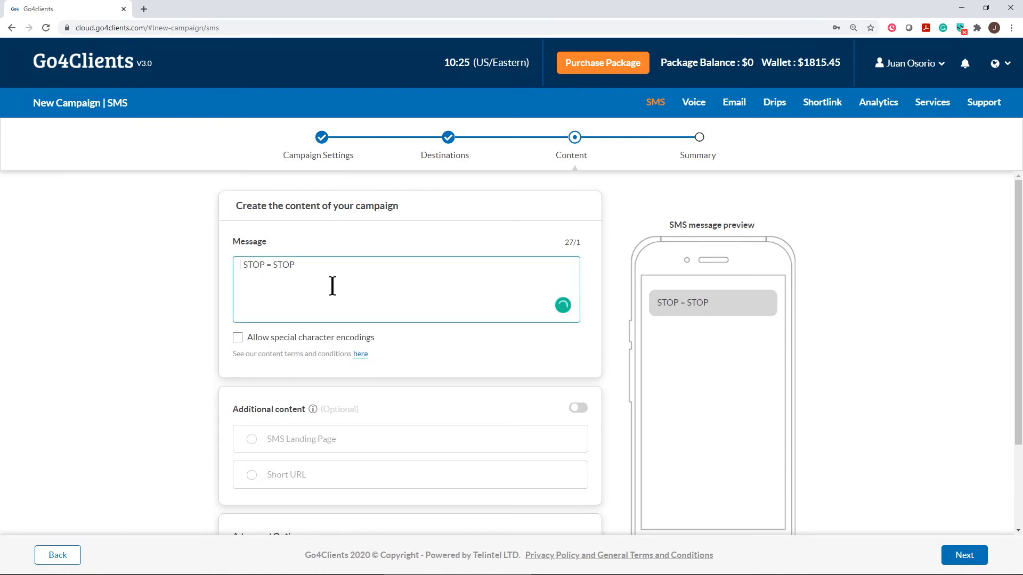
pyautogui.scroll(-3, 381, 326)
pyautogui.click(576, 297)
pyautogui.click(252, 328)
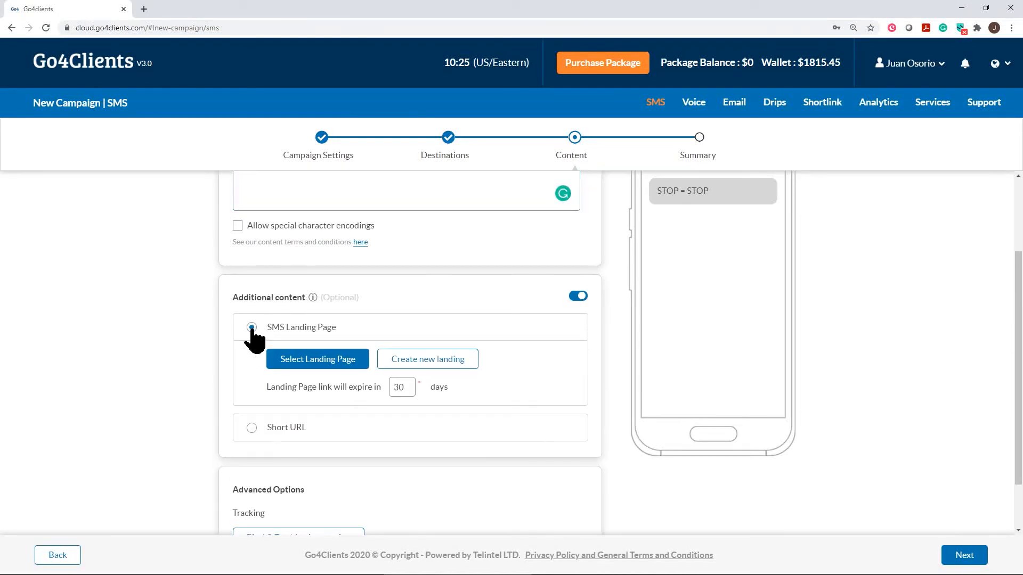
# Attach the saved Lead Gen landing page template to the SMS message.
pyautogui.click(313, 361)
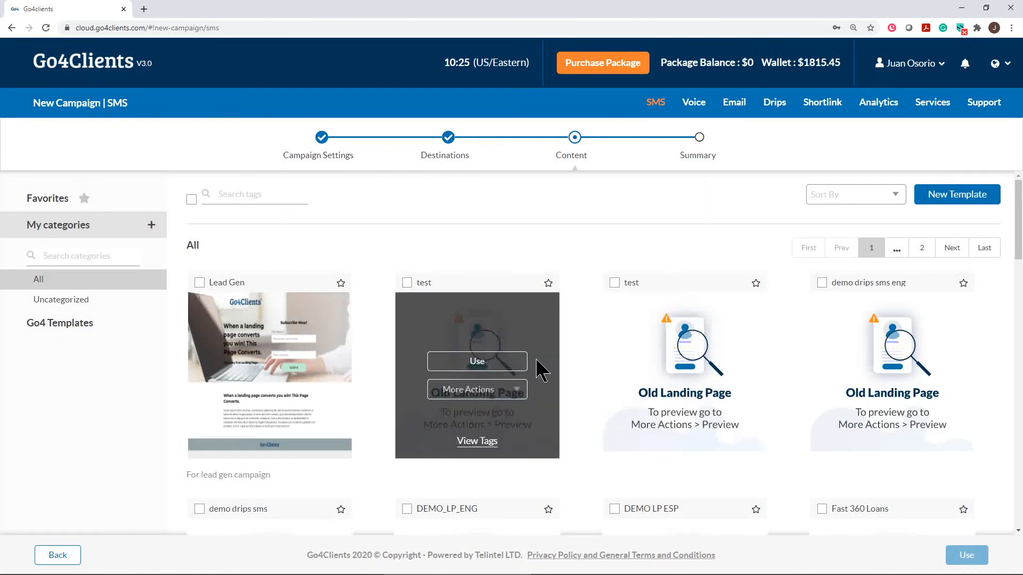
pyautogui.moveTo(298, 326)
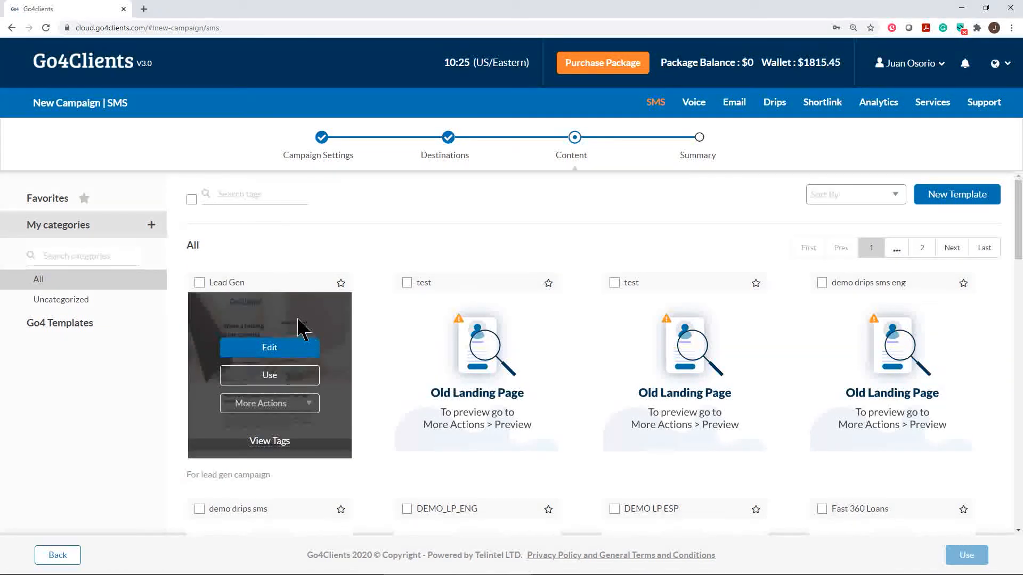
pyautogui.click(269, 376)
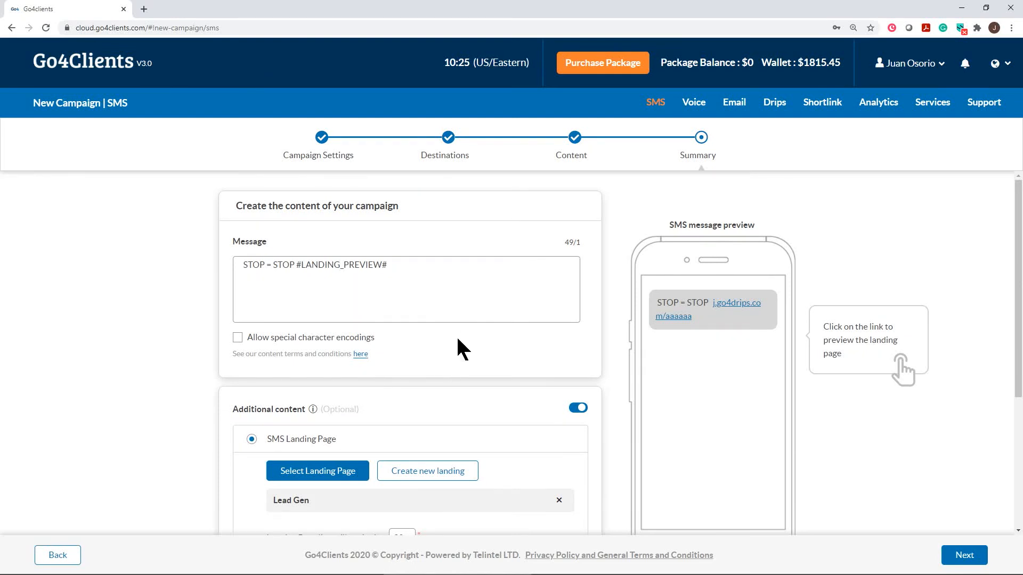
# Select the #LANDING_PREVIEW# placeholder in the message text, then clear the selection.
pyautogui.moveTo(391, 265); pyautogui.dragTo(296, 264)
pyautogui.scroll(-3, 743, 314)
pyautogui.scroll(2, 740, 309)
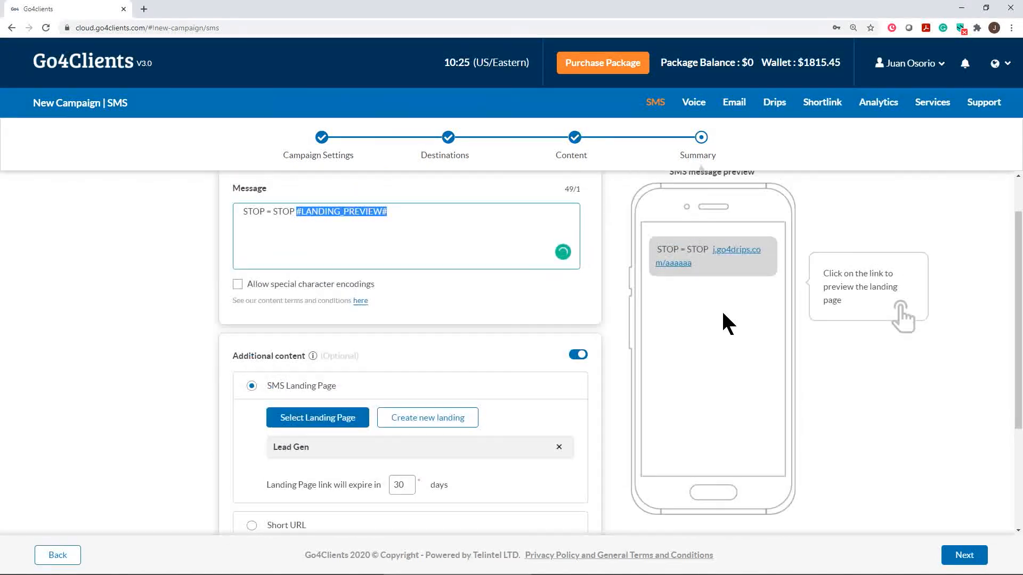
pyautogui.click(901, 312)
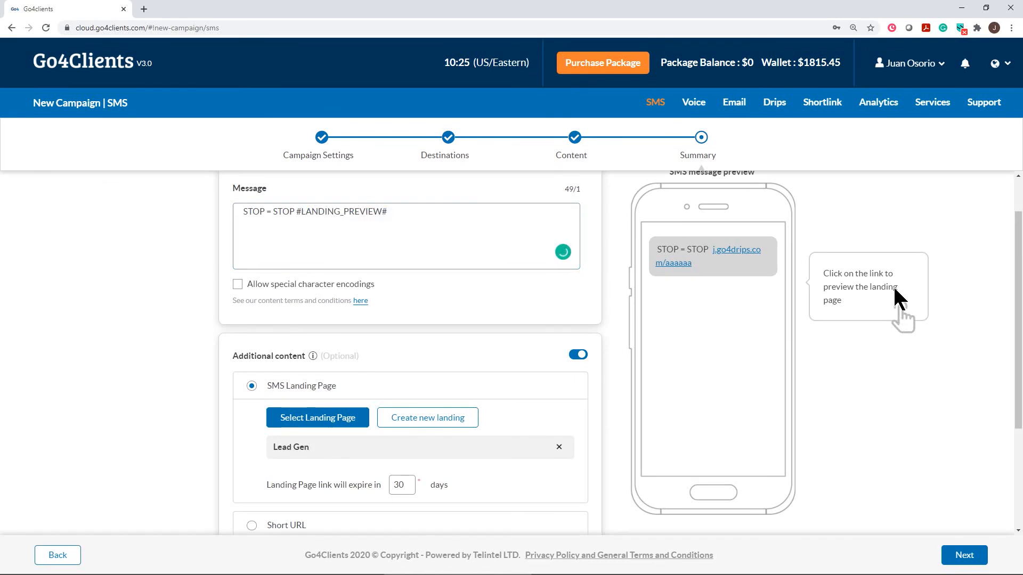
# Open the Lead Gen landing page in the phone preview and scroll down to its footer.
pyautogui.click(743, 251)
pyautogui.scroll(-6, 741, 352)
pyautogui.scroll(-10, 741, 360)
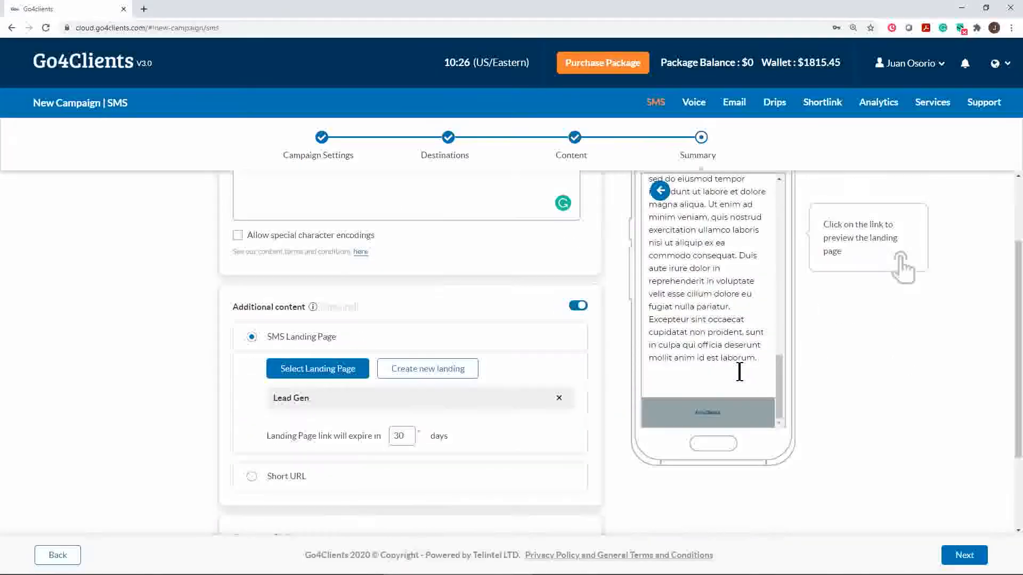
pyautogui.scroll(-3, 737, 373)
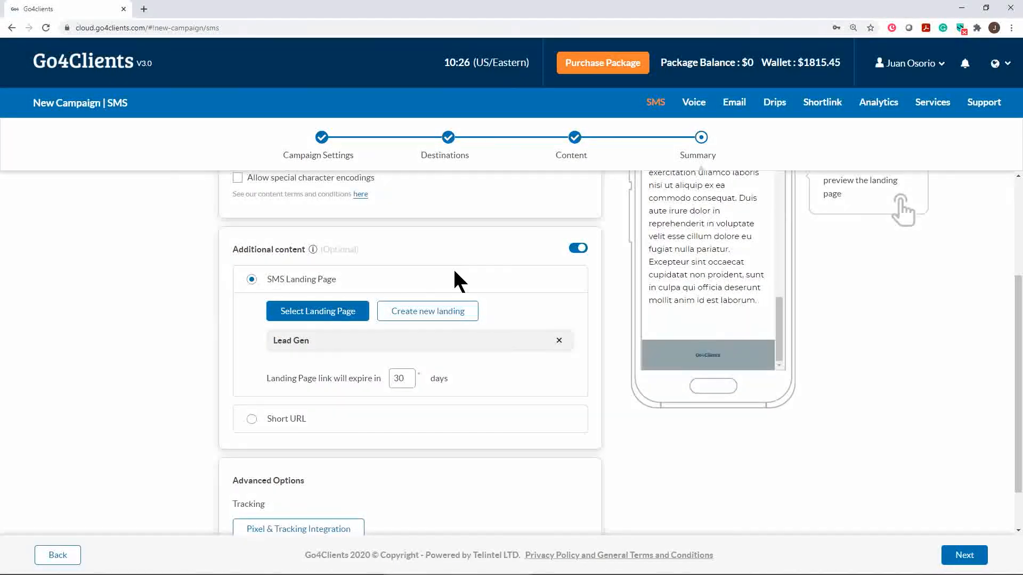